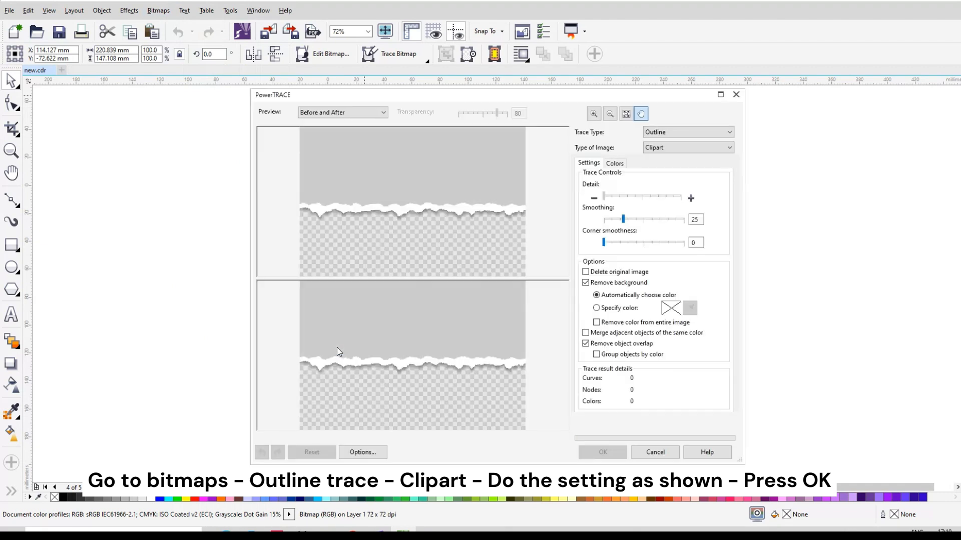
Trace the bitmap as clipart outlines with detail at maximum and smoothing at 0, keeping corner smoothness at 0
{"action": "left_click_drag", "start_coordinate": [604, 196], "coordinate": [675, 196]}
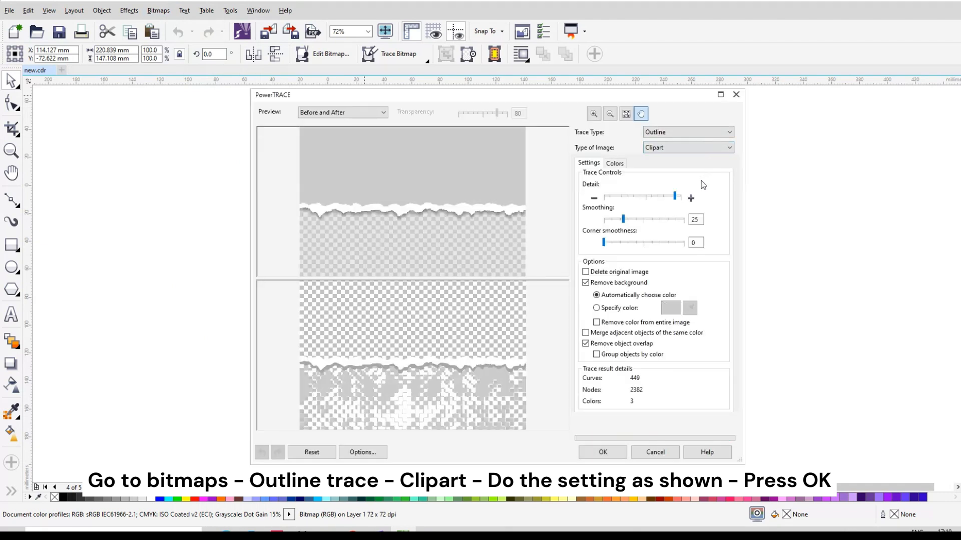
{"action": "left_click_drag", "start_coordinate": [676, 198], "coordinate": [692, 210]}
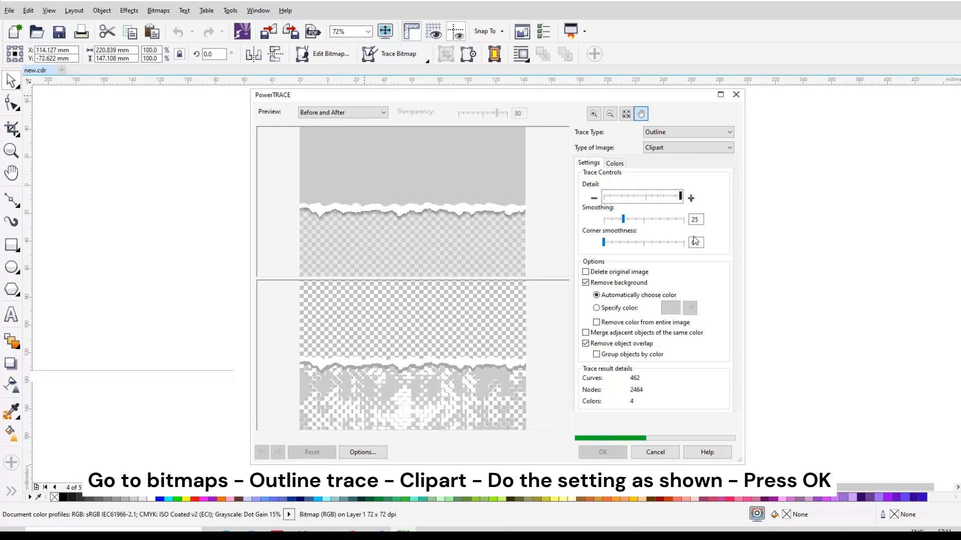
{"action": "scroll", "coordinate": [452, 379], "scroll_direction": "up", "scroll_amount": 3}
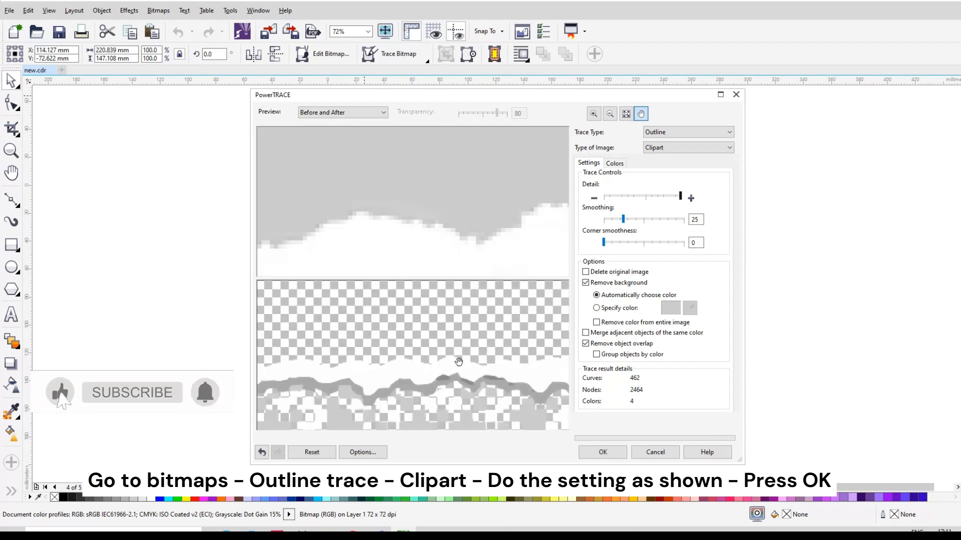
{"action": "scroll", "coordinate": [450, 400], "scroll_direction": "up", "scroll_amount": 2}
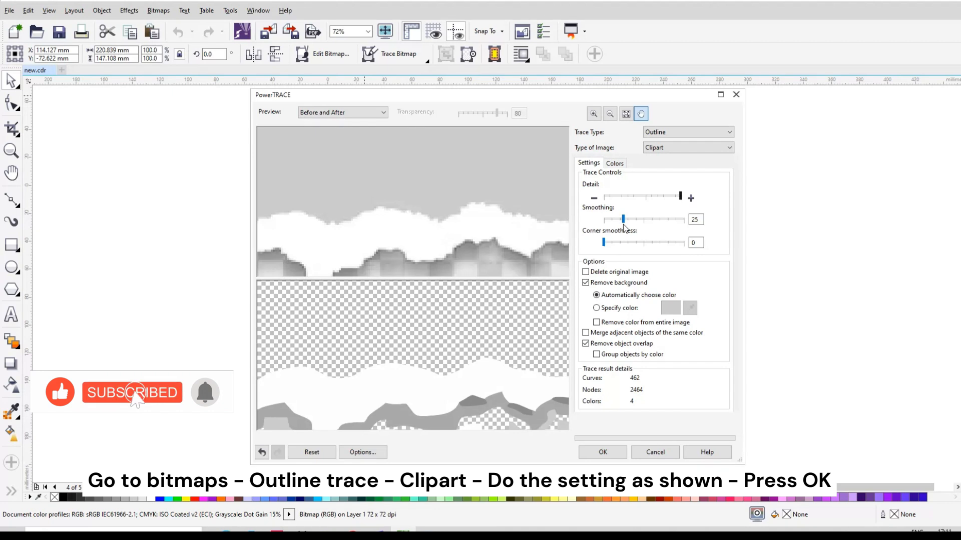
{"action": "left_click_drag", "start_coordinate": [623, 219], "coordinate": [603, 220]}
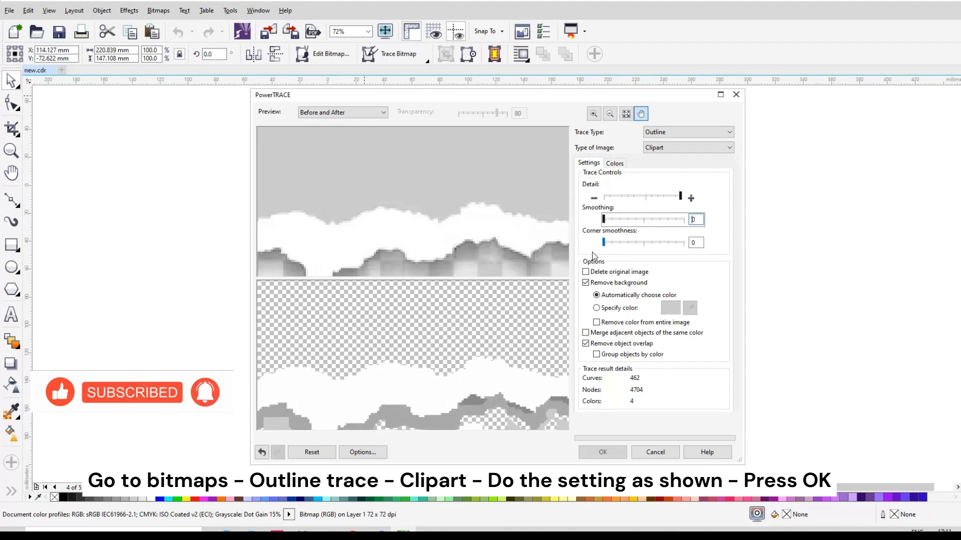
{"action": "left_click", "coordinate": [603, 452]}
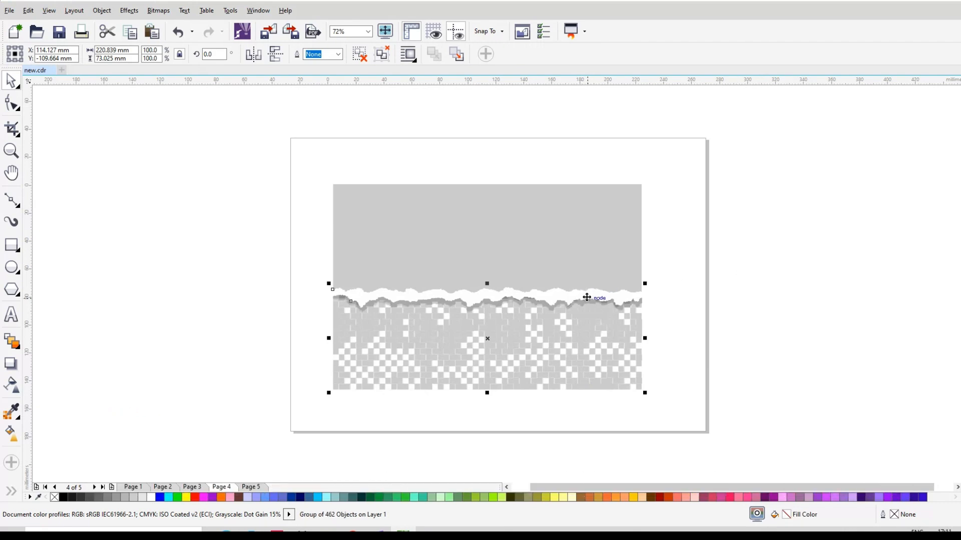
Move the traced group slightly down off the source bitmap and delete the original image
{"action": "mouse_move", "coordinate": [587, 297]}
{"action": "left_mouse_down"}
{"action": "mouse_move", "coordinate": [510, 311]}
{"action": "mouse_move", "coordinate": [581, 317]}
{"action": "left_mouse_up"}
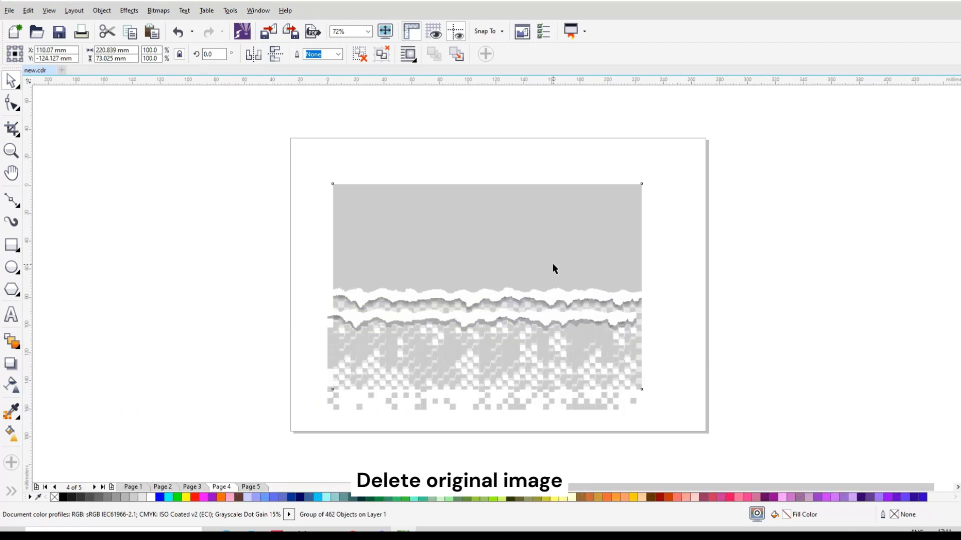
{"action": "left_click", "coordinate": [539, 189]}
{"action": "key", "text": "Delete"}
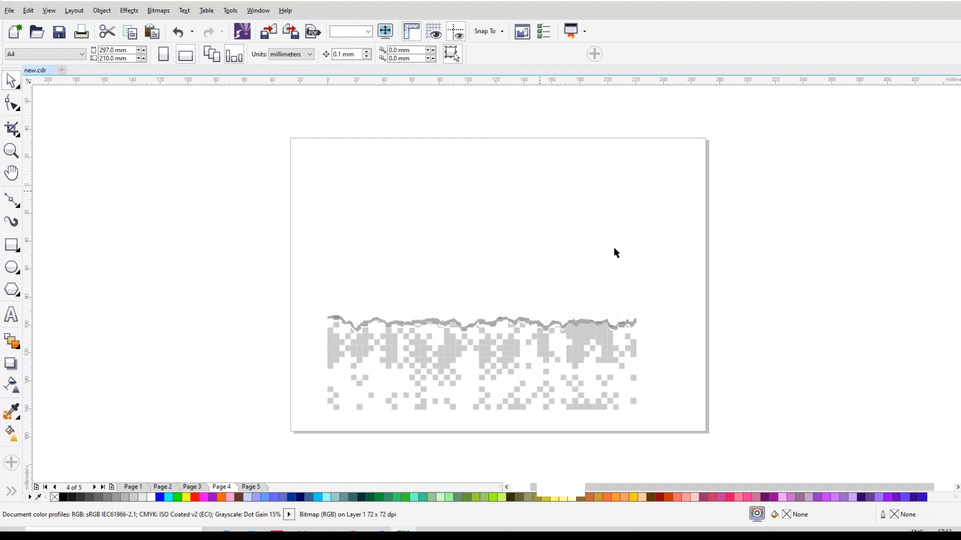
Fill the traced group with light blue #00CCFF and ungroup it into separate objects
{"action": "left_click", "coordinate": [551, 338]}
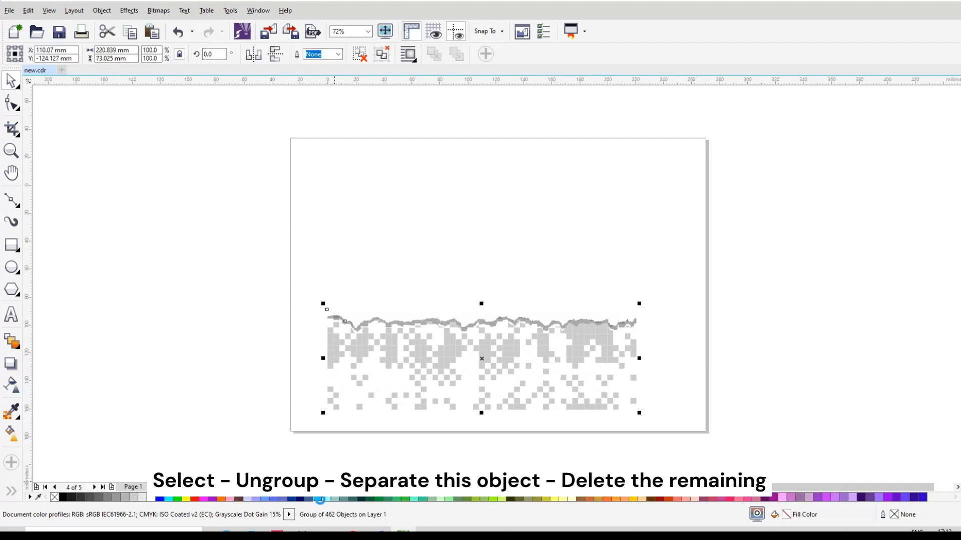
{"action": "left_click", "coordinate": [322, 499]}
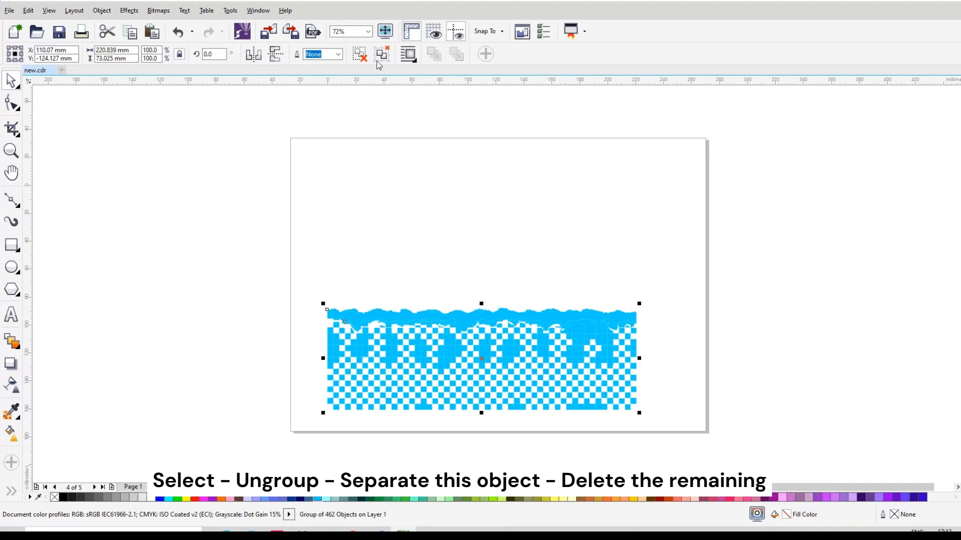
{"action": "left_click", "coordinate": [360, 54]}
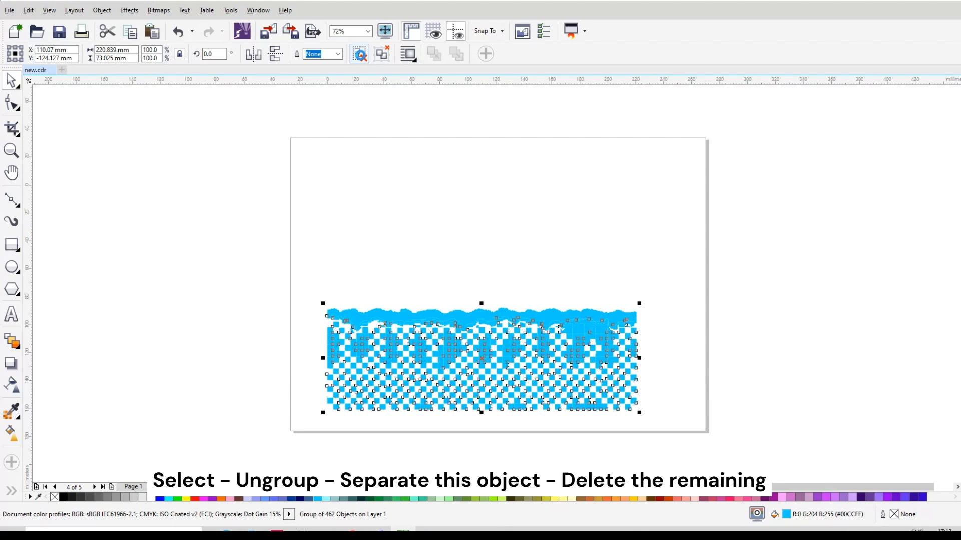
{"action": "left_click", "coordinate": [421, 215]}
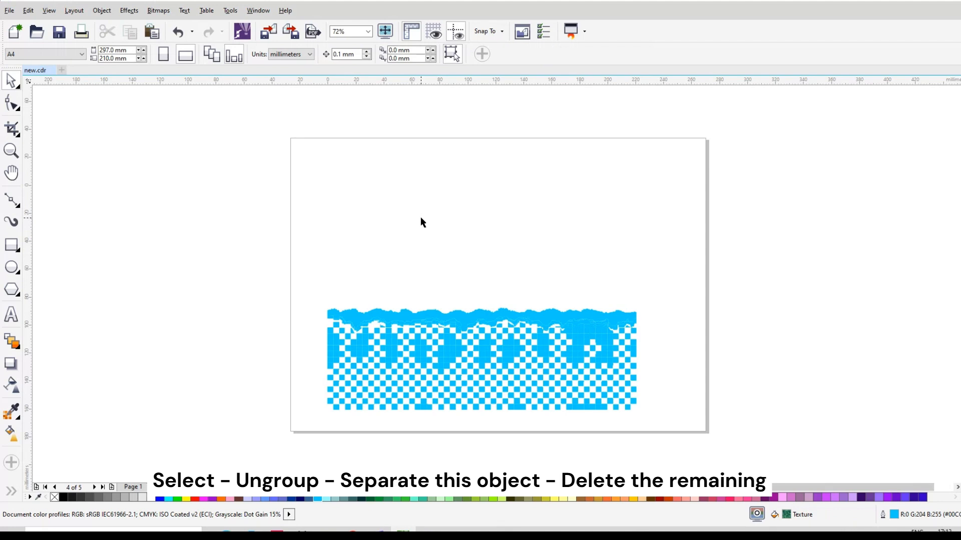
Move the torn-edge strip up away from the other traced pieces and delete all the remaining pieces
{"action": "left_click", "coordinate": [482, 315]}
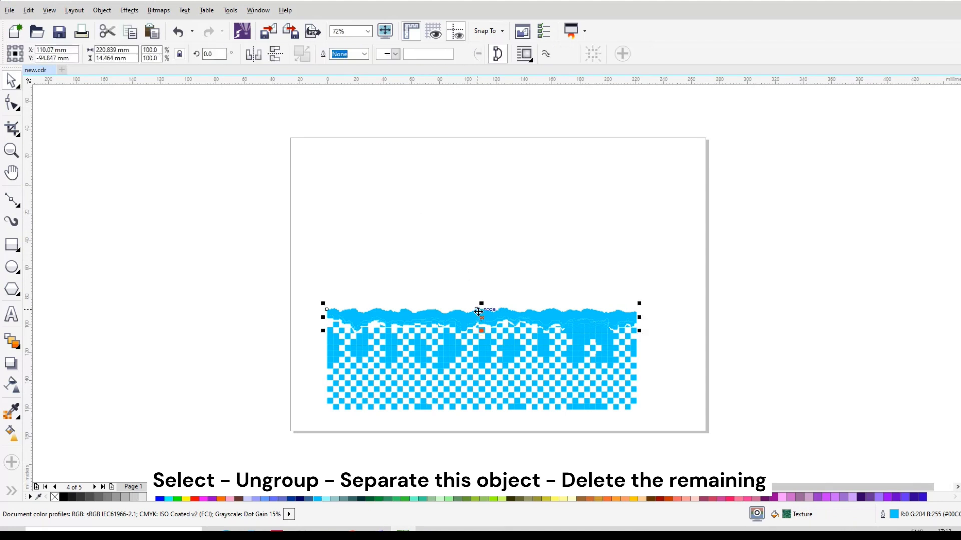
{"action": "left_click_drag", "start_coordinate": [482, 315], "coordinate": [492, 247]}
{"action": "left_click_drag", "start_coordinate": [307, 299], "coordinate": [695, 450]}
{"action": "key", "text": "Delete"}
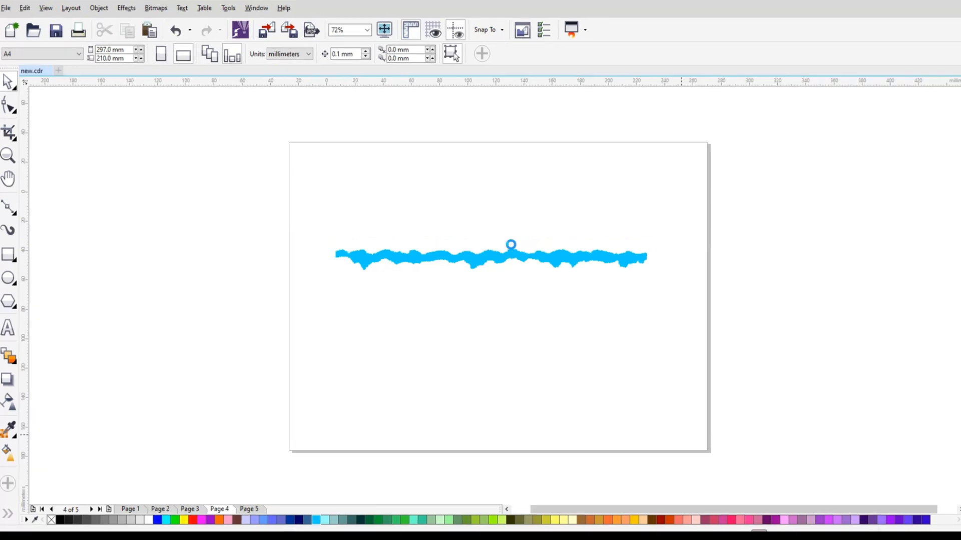
Add the artistic text "BELIEVE IN YOURSELF" below the torn-edge strip
{"action": "left_click", "coordinate": [511, 244]}
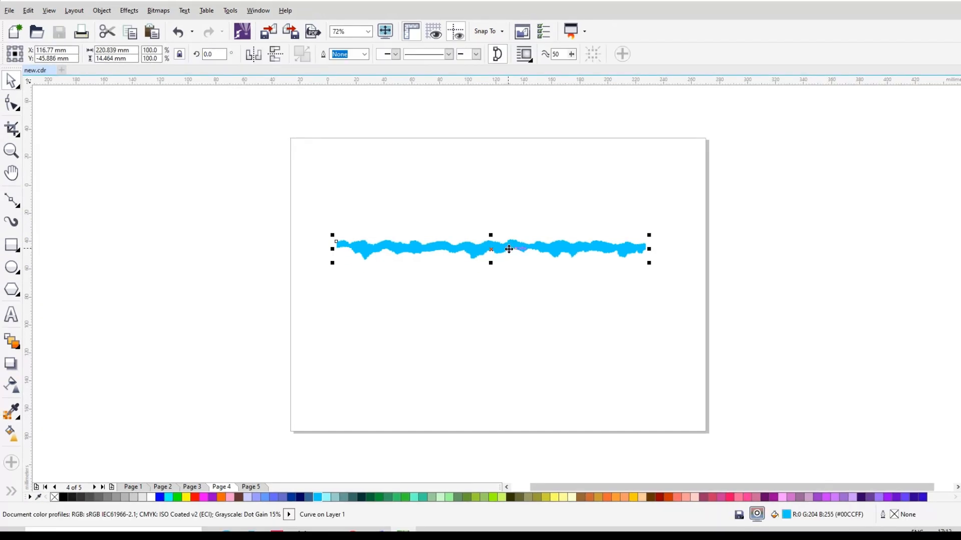
{"action": "scroll", "coordinate": [511, 260], "scroll_direction": "up", "scroll_amount": 2}
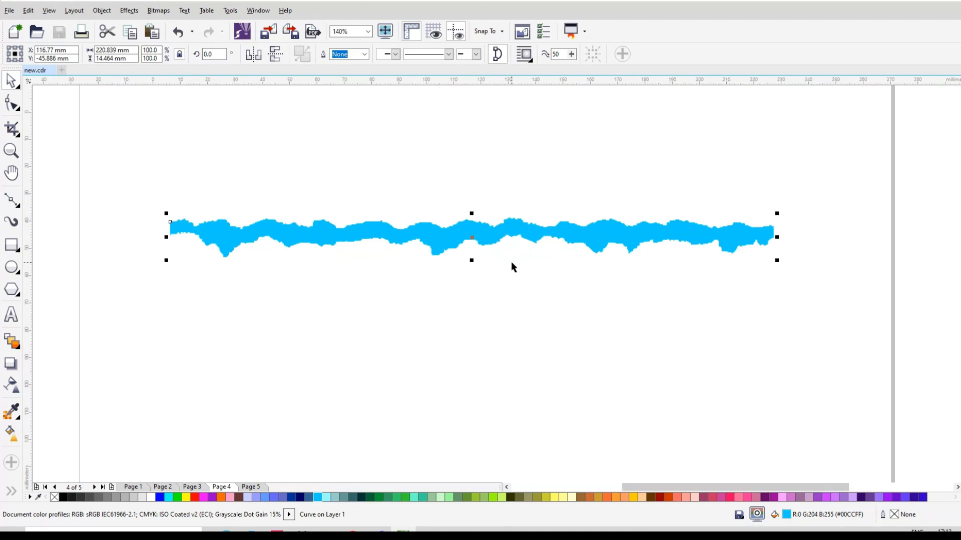
{"action": "left_click", "coordinate": [11, 314]}
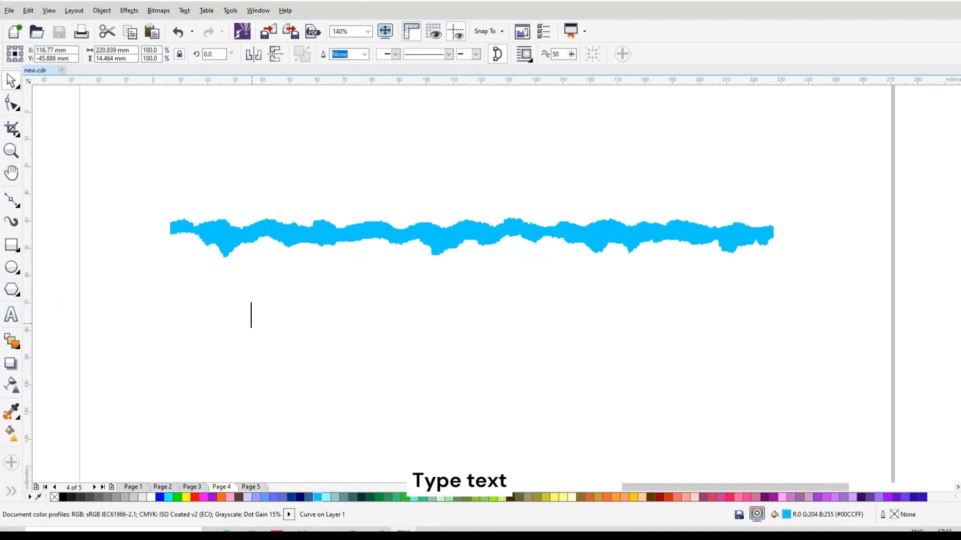
{"action": "type", "text": "BELIEVE"}
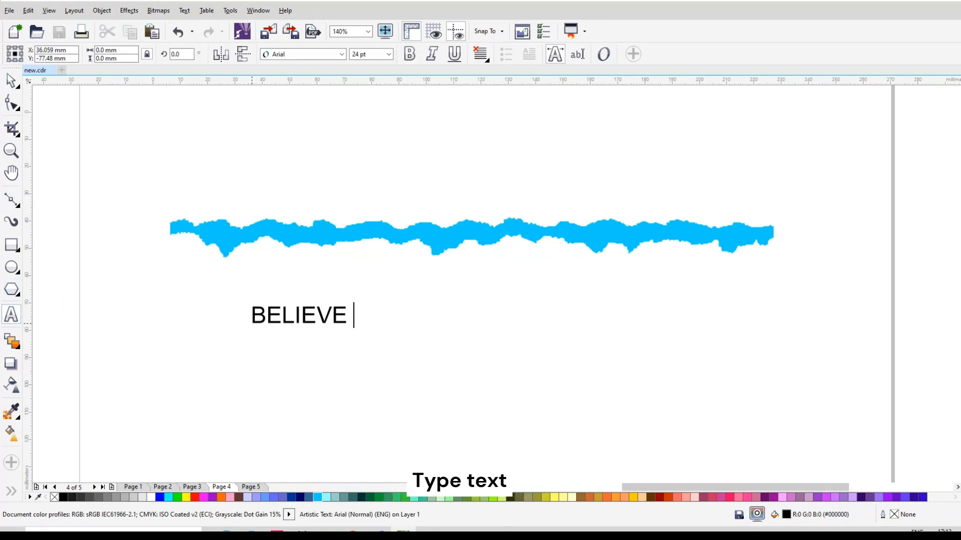
{"action": "type", "text": " IN YOURSELF"}
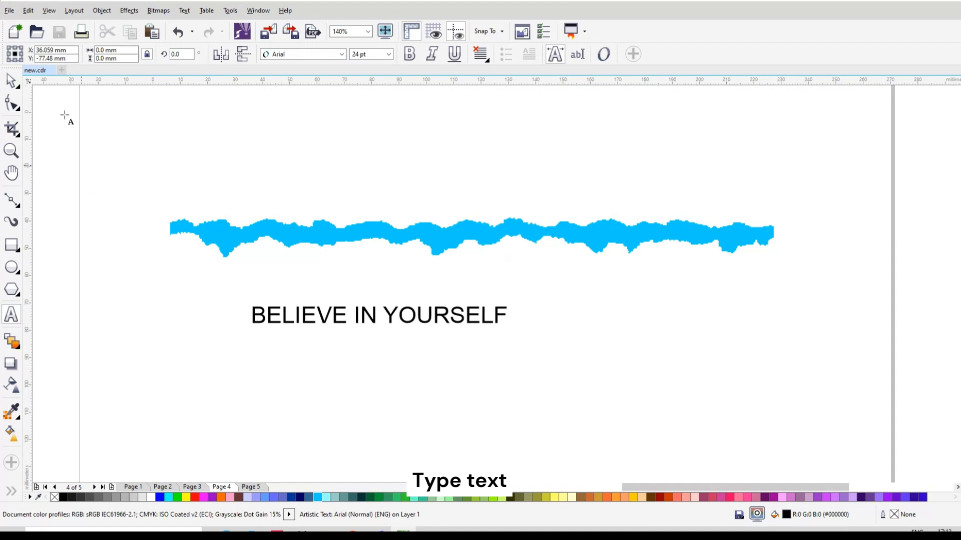
Apply bold to the text and change its font to Bernard MT Condensed
{"action": "left_click", "coordinate": [5, 79]}
{"action": "left_click", "coordinate": [411, 54]}
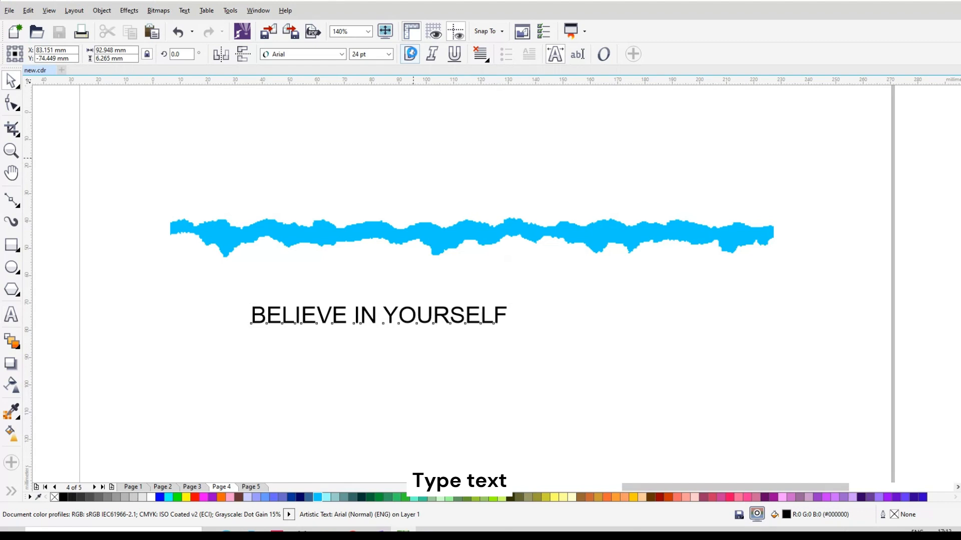
{"action": "left_click", "coordinate": [342, 54]}
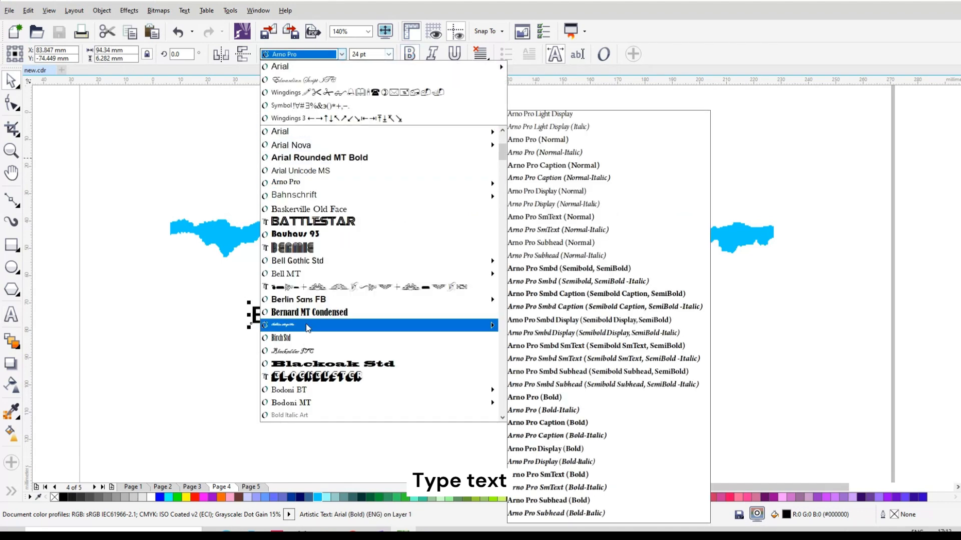
{"action": "mouse_move", "coordinate": [306, 321]}
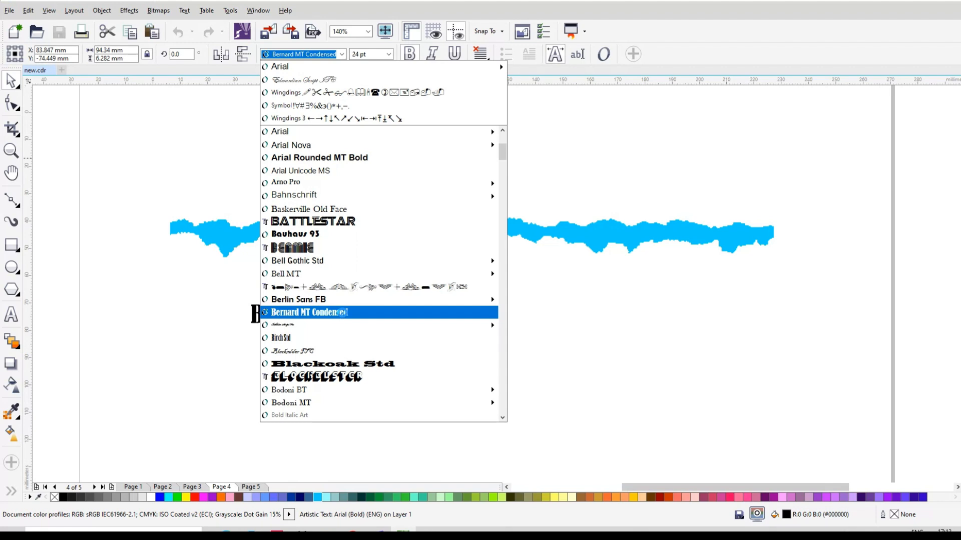
{"action": "left_click", "coordinate": [341, 313]}
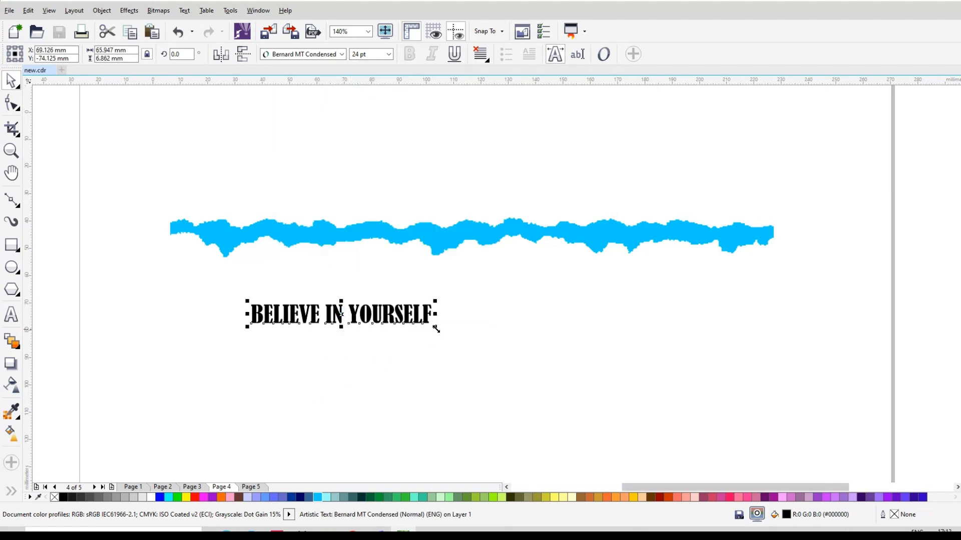
Enlarge the text proportionally to about 251 mm wide and position it centred beneath the torn-edge strip
{"action": "left_click_drag", "start_coordinate": [511, 360], "coordinate": [614, 388]}
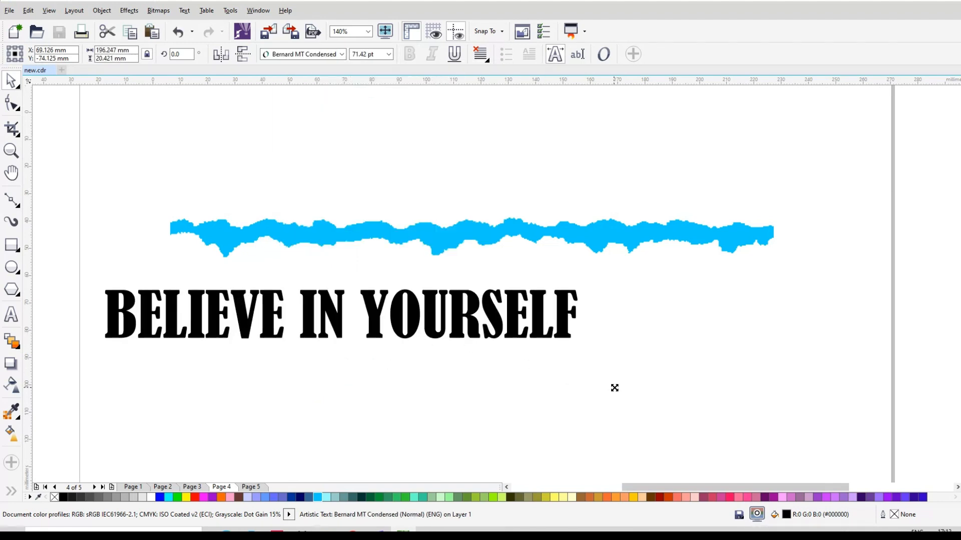
{"action": "left_click_drag", "start_coordinate": [613, 346], "coordinate": [687, 356]}
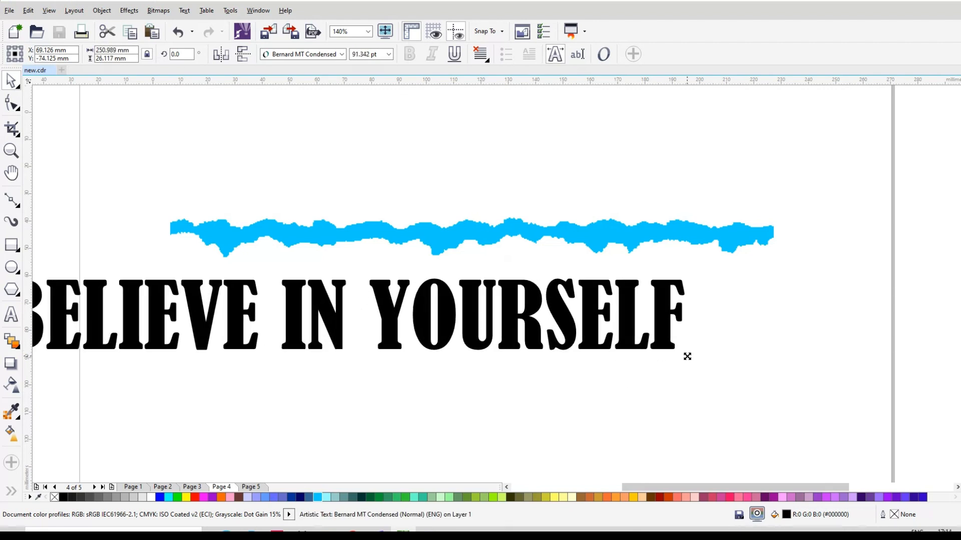
{"action": "left_click_drag", "start_coordinate": [342, 315], "coordinate": [485, 328]}
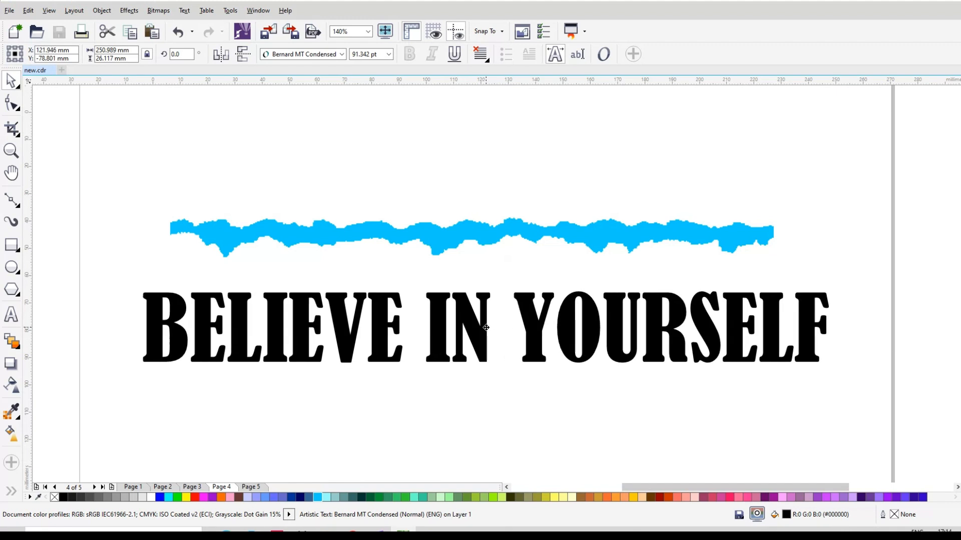
{"action": "left_click", "coordinate": [429, 395]}
{"action": "left_click", "coordinate": [385, 354]}
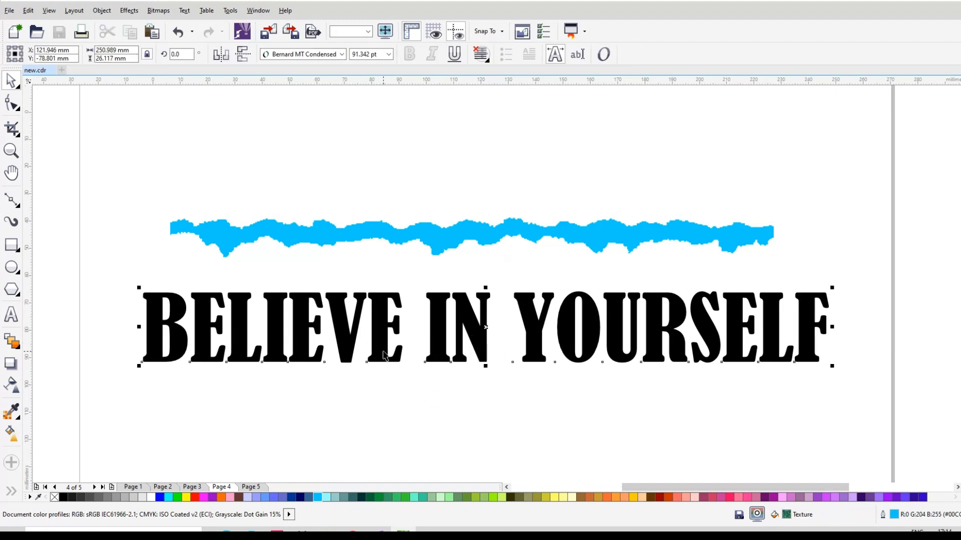
Try the strip across the text, and place it above the text with its start aligned to the letter B
{"action": "left_click", "coordinate": [296, 237]}
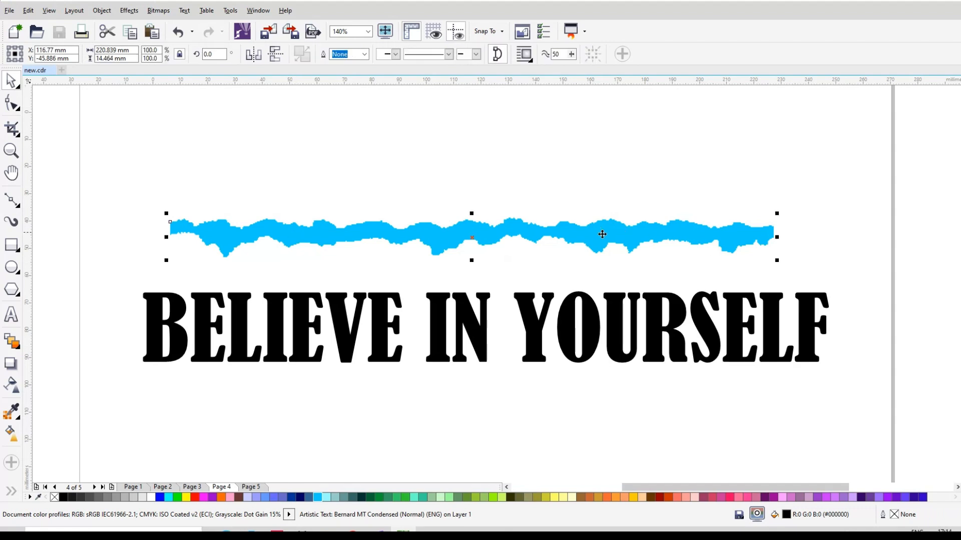
{"action": "left_click_drag", "start_coordinate": [601, 234], "coordinate": [581, 331]}
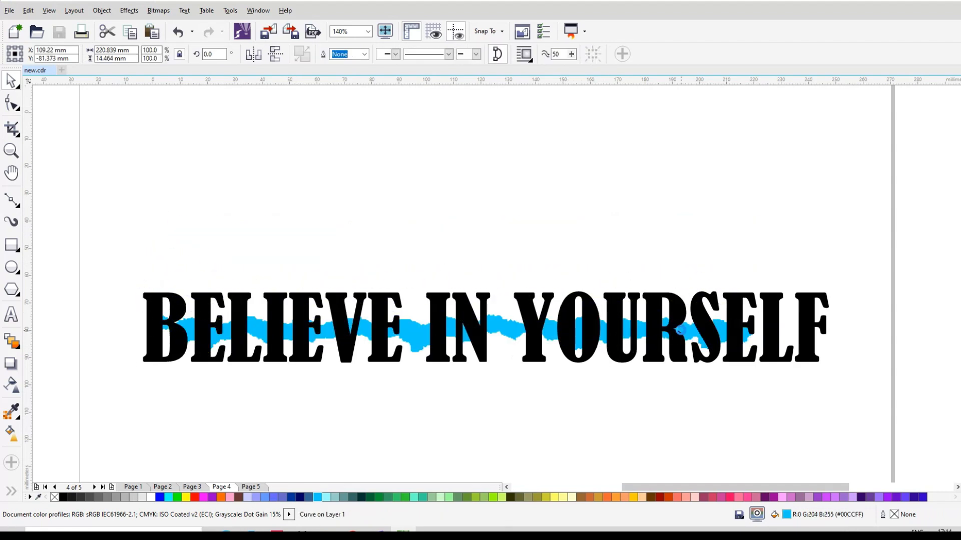
{"action": "left_click_drag", "start_coordinate": [502, 329], "coordinate": [496, 224]}
Create a horizontally mirrored copy of the strip extending from its right end and weld both strips into one object
{"action": "left_click_drag", "start_coordinate": [138, 229], "coordinate": [851, 262]}
{"action": "right_click", "coordinate": [849, 263]}
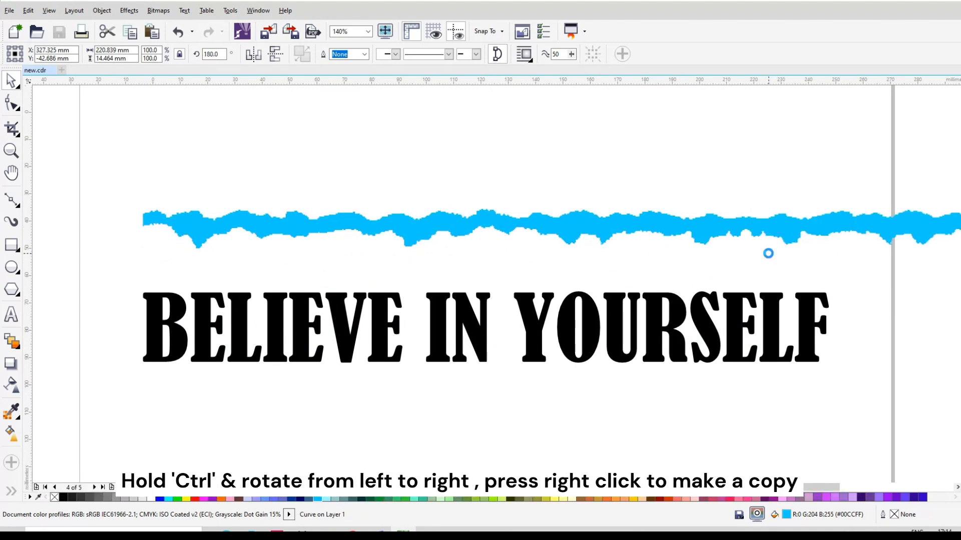
{"action": "left_click", "coordinate": [809, 235], "text": "shift"}
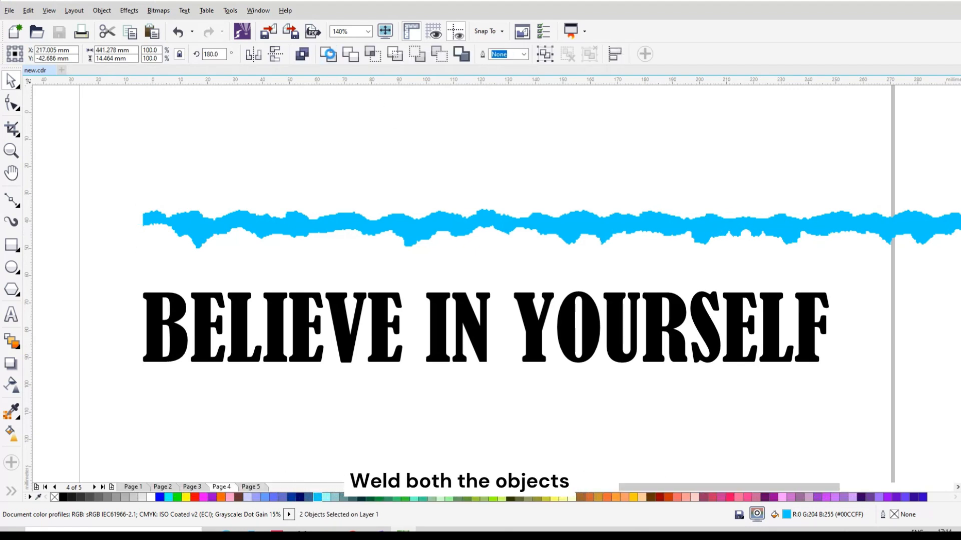
{"action": "left_click", "coordinate": [663, 178]}
Place the welded strip across the middle of the text and stretch the text vertically to about 31 mm high
{"action": "left_click_drag", "start_coordinate": [676, 225], "coordinate": [612, 327]}
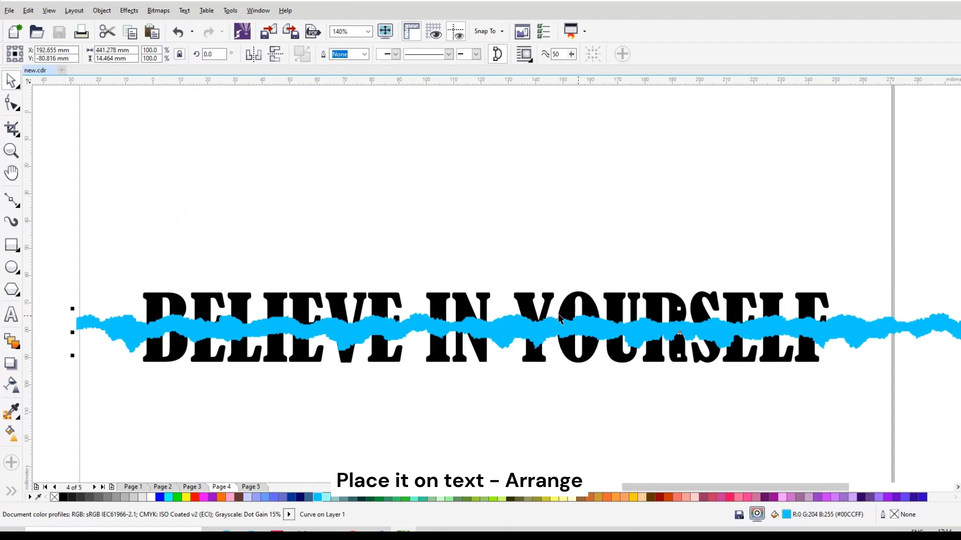
{"action": "left_click_drag", "start_coordinate": [530, 341], "coordinate": [532, 334]}
{"action": "left_click", "coordinate": [541, 362]}
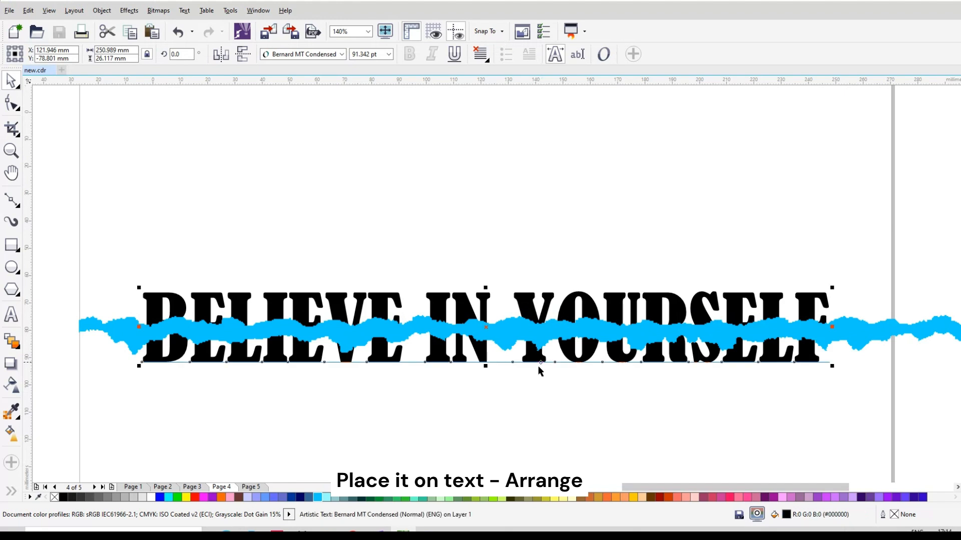
{"action": "mouse_move", "coordinate": [486, 368]}
{"action": "left_mouse_down"}
{"action": "mouse_move", "coordinate": [488, 388]}
{"action": "mouse_move", "coordinate": [495, 374]}
{"action": "left_mouse_up"}
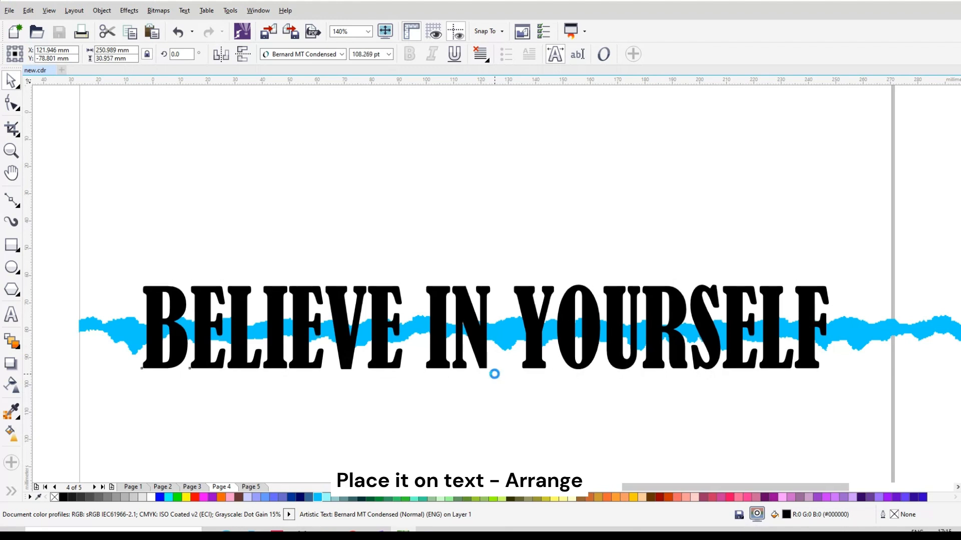
{"action": "left_click", "coordinate": [681, 429]}
{"action": "left_click", "coordinate": [580, 336]}
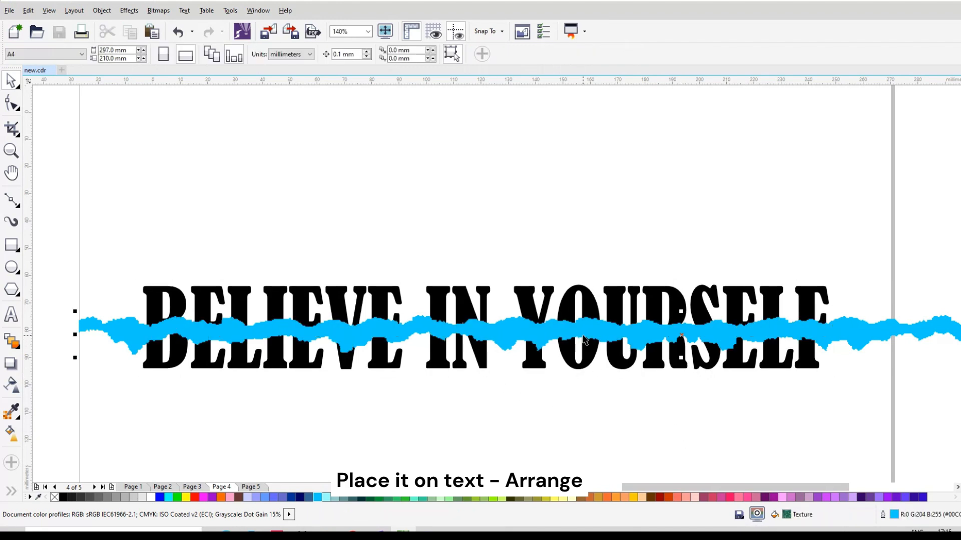
Stretch the text horizontally to about 262 mm wide and shift the blue strip so it extends past both ends of the text
{"action": "left_click", "coordinate": [806, 365]}
{"action": "left_click_drag", "start_coordinate": [832, 326], "coordinate": [846, 325]}
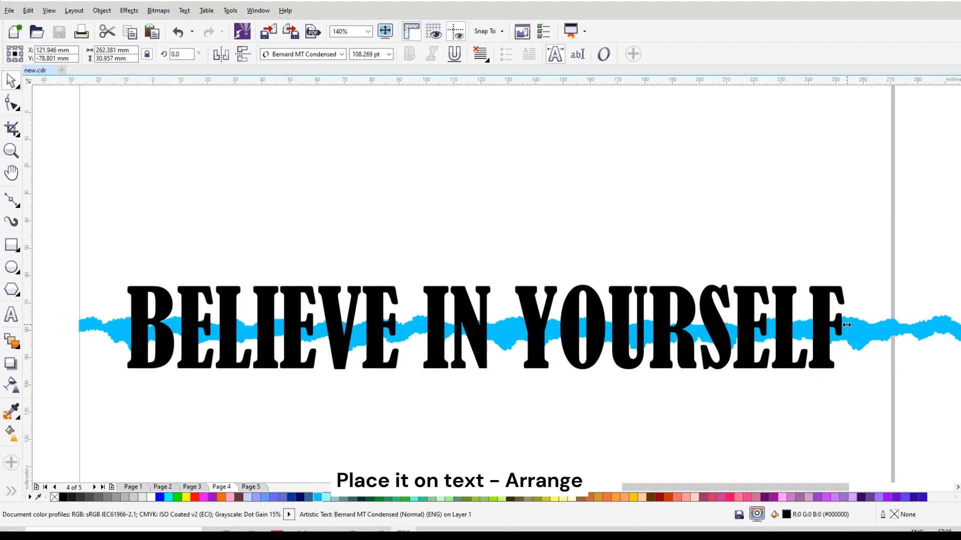
{"action": "left_click", "coordinate": [724, 214]}
{"action": "left_click", "coordinate": [651, 342]}
{"action": "left_click_drag", "start_coordinate": [650, 343], "coordinate": [623, 341]}
Apply a vertical linear fountain fill to the text with dark blue at both the start and end
{"action": "left_click", "coordinate": [329, 311]}
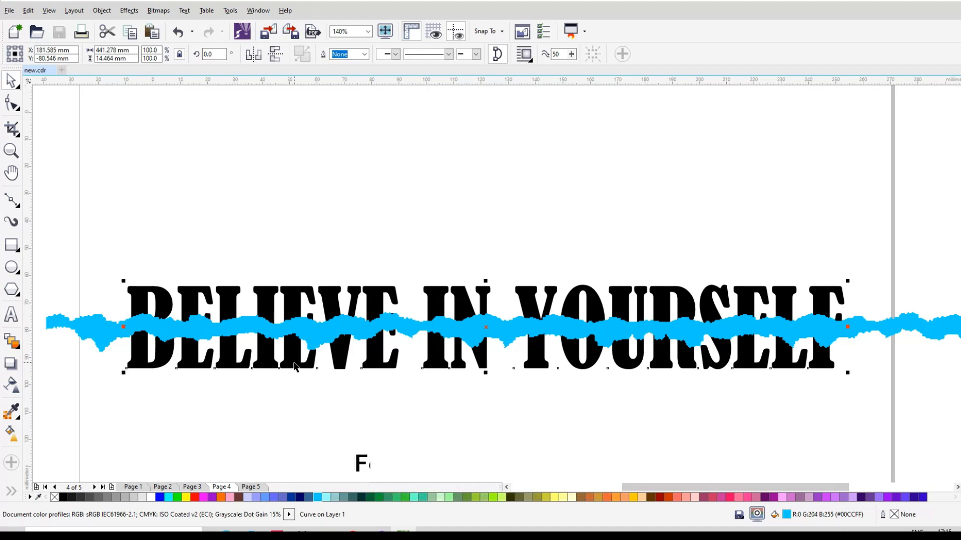
{"action": "key", "text": "g"}
{"action": "left_click_drag", "start_coordinate": [462, 287], "coordinate": [456, 364]}
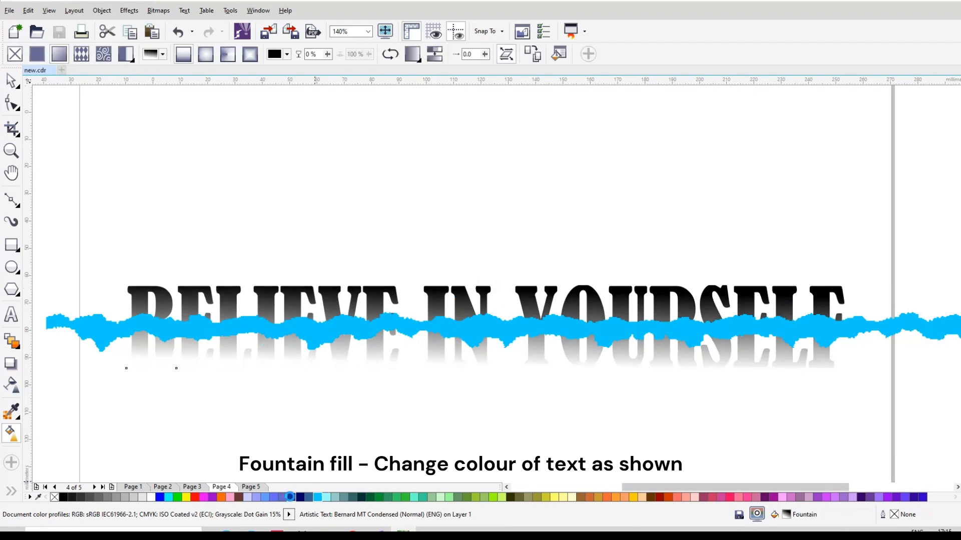
{"action": "left_click", "coordinate": [290, 497]}
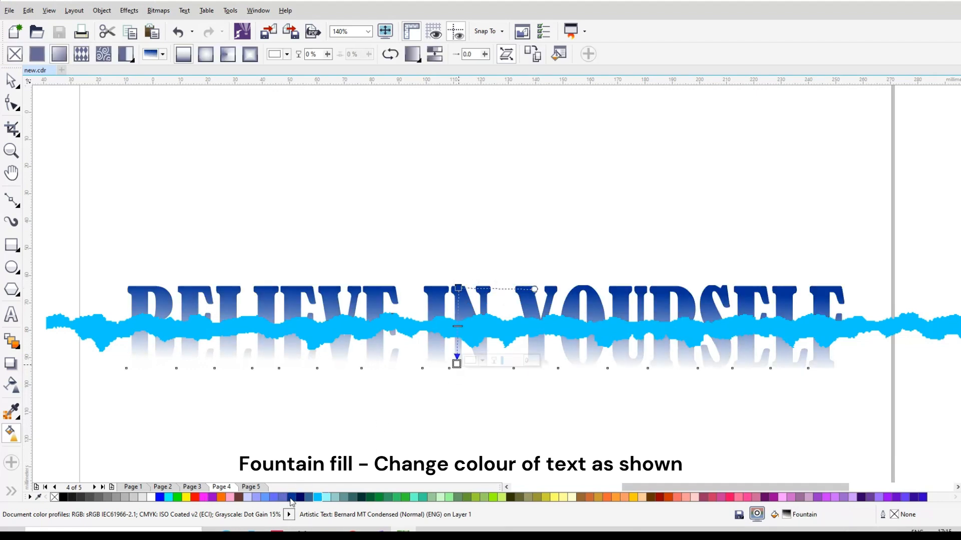
{"action": "left_click", "coordinate": [291, 497]}
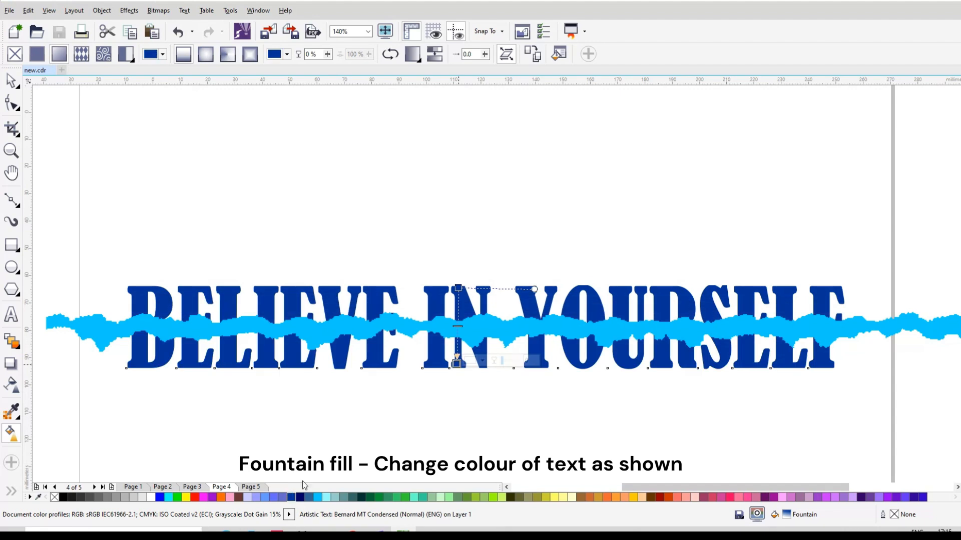
Add a cyan colour stop at 34% and a lime green stop at 70% to the text's fountain fill
{"action": "left_click", "coordinate": [457, 309]}
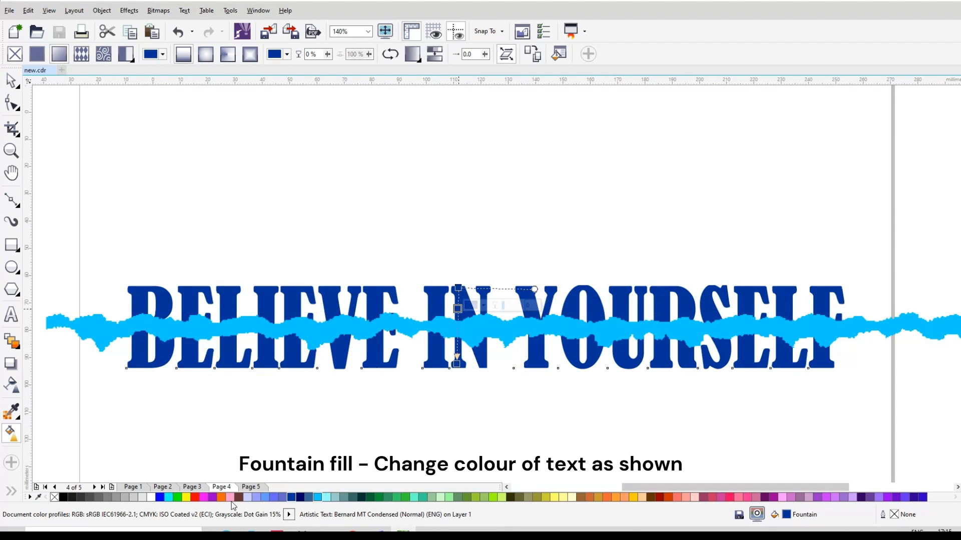
{"action": "double_click", "coordinate": [456, 342]}
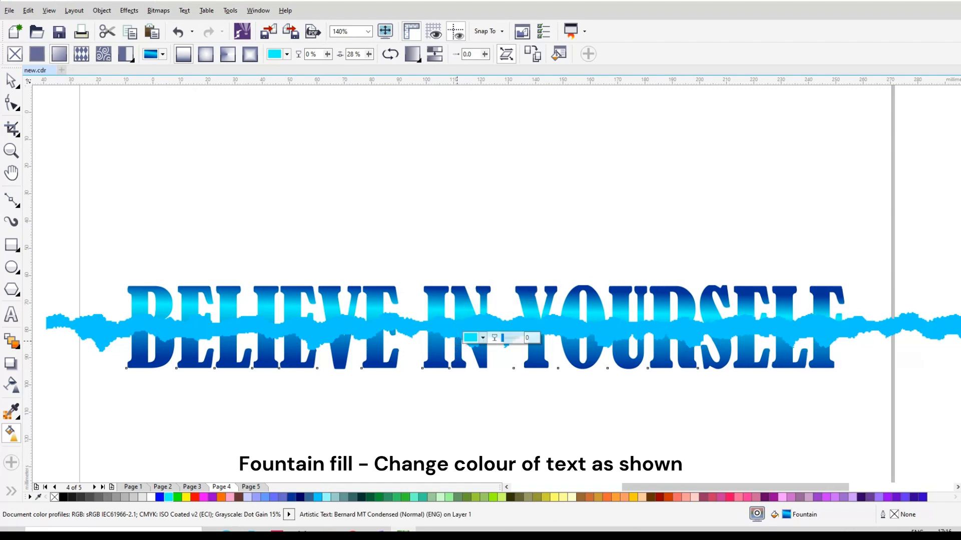
{"action": "left_click", "coordinate": [493, 498]}
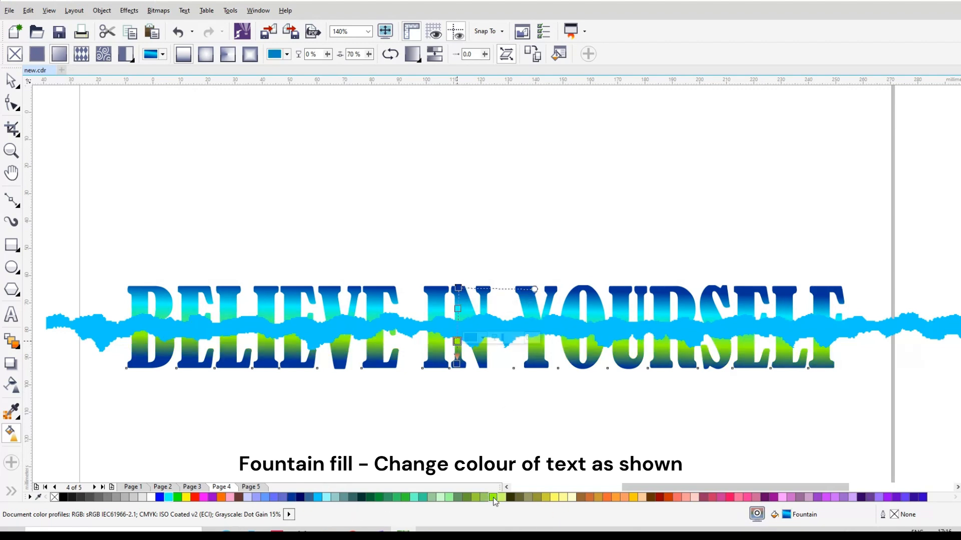
{"action": "left_click", "coordinate": [457, 314]}
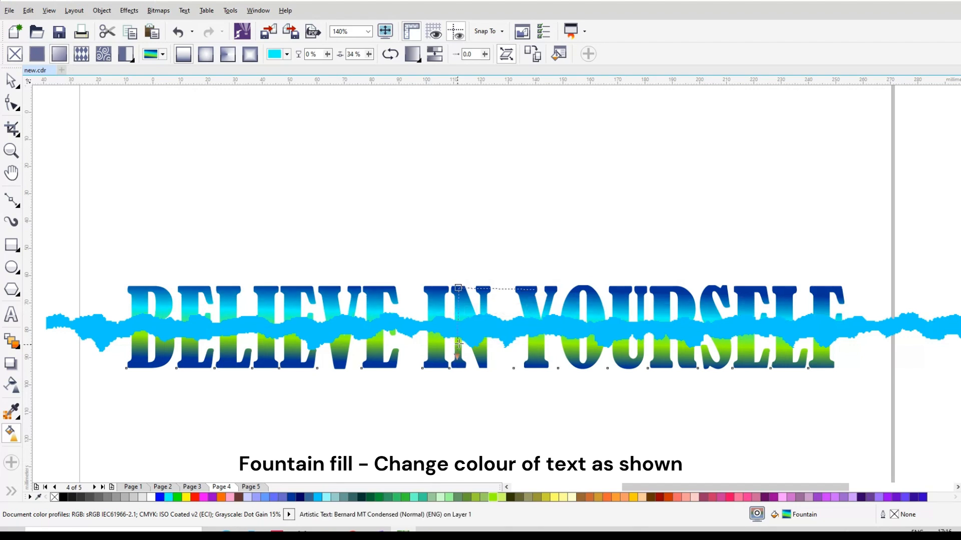
Nudge the blue strip up about 0.2 mm over the text and save the document
{"action": "key", "text": "space"}
{"action": "left_click", "coordinate": [544, 327]}
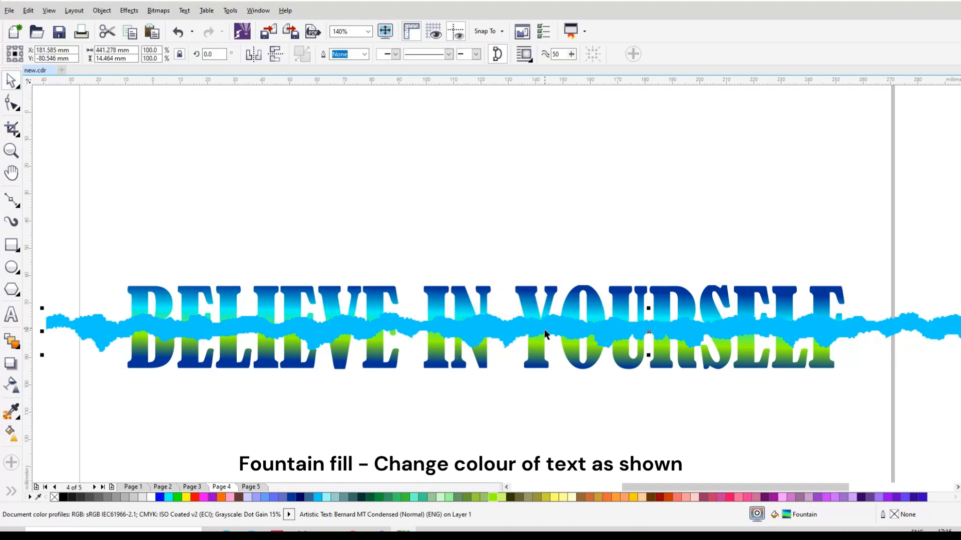
{"action": "key", "text": "Up"}
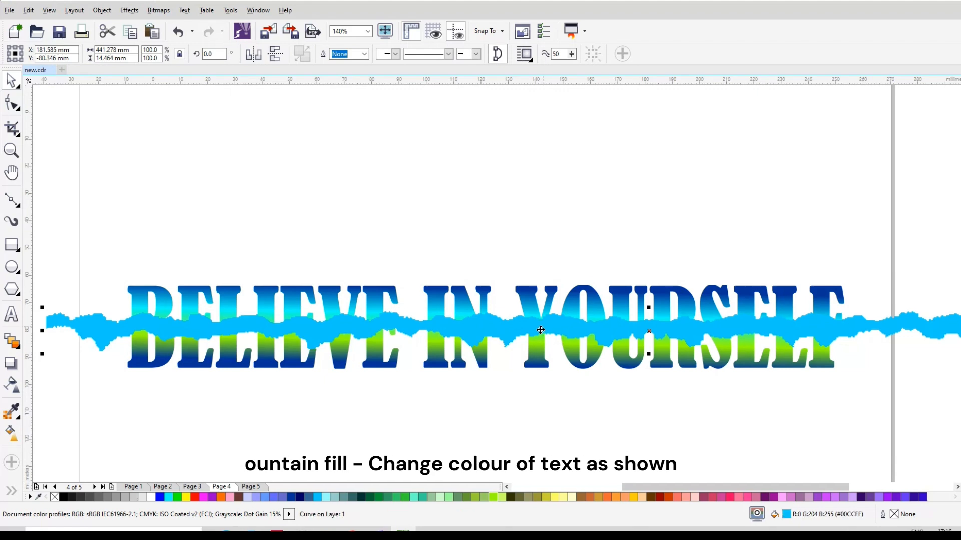
{"action": "key", "text": "ctrl+s"}
{"action": "left_click", "coordinate": [499, 223]}
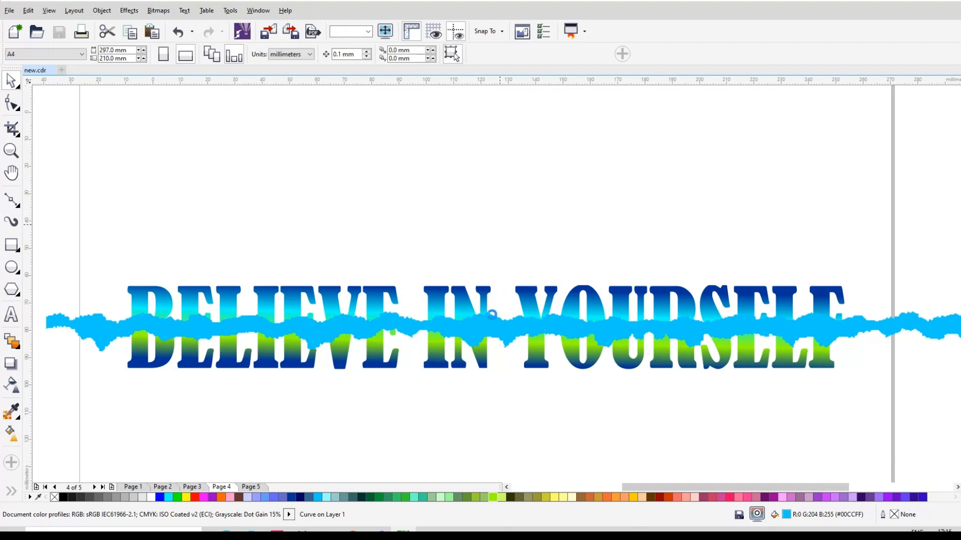
Intersect the blue strip with the text and delete the original strip
{"action": "left_click", "coordinate": [491, 326]}
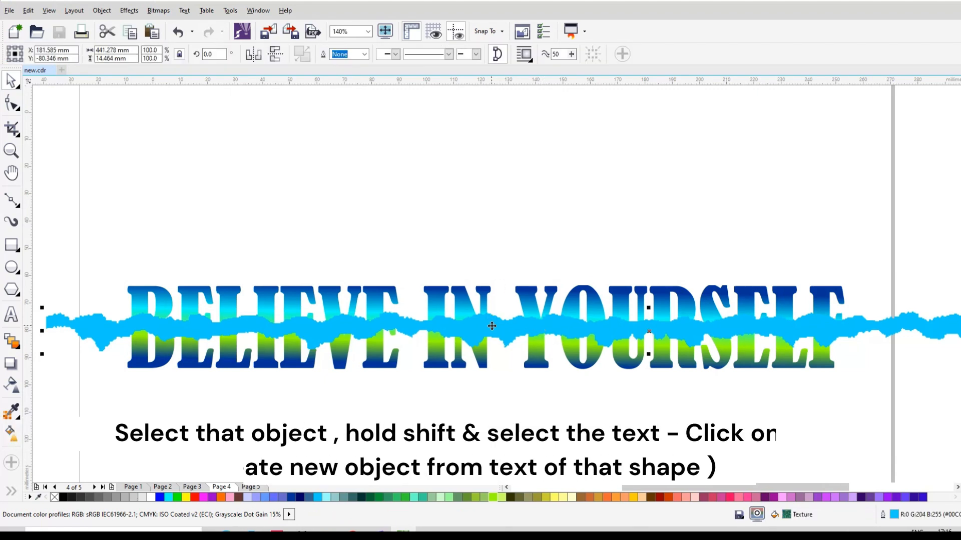
{"action": "left_click", "coordinate": [528, 305], "text": "shift"}
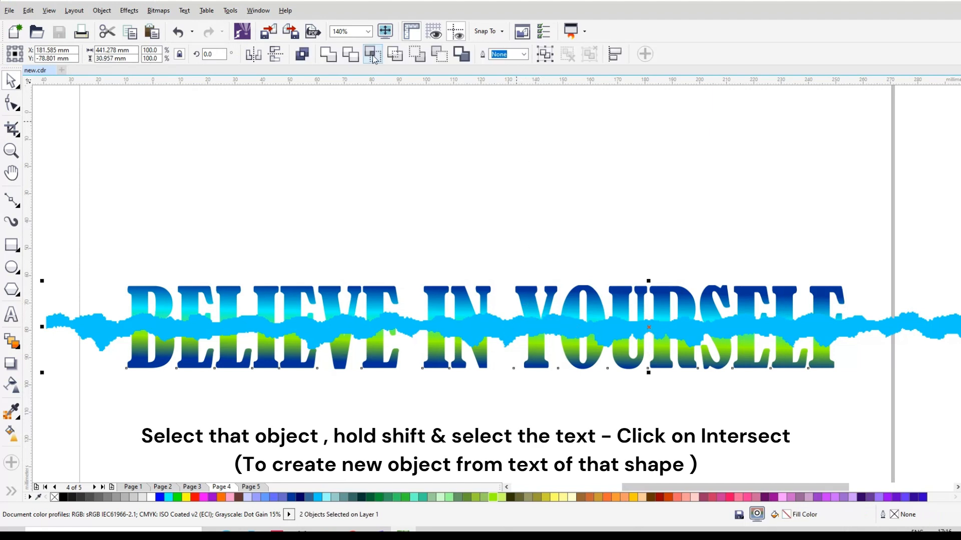
{"action": "left_click", "coordinate": [373, 59]}
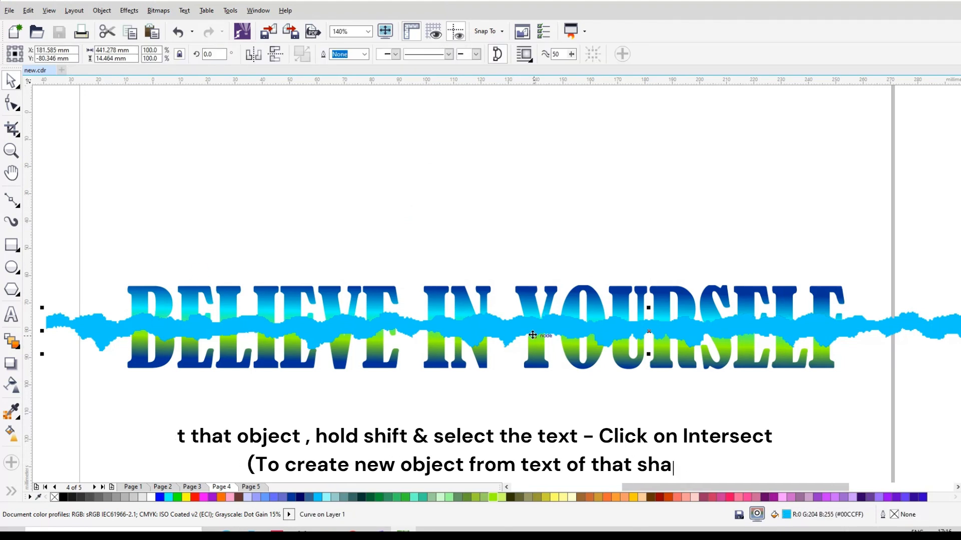
{"action": "left_click_drag", "start_coordinate": [528, 326], "coordinate": [524, 239]}
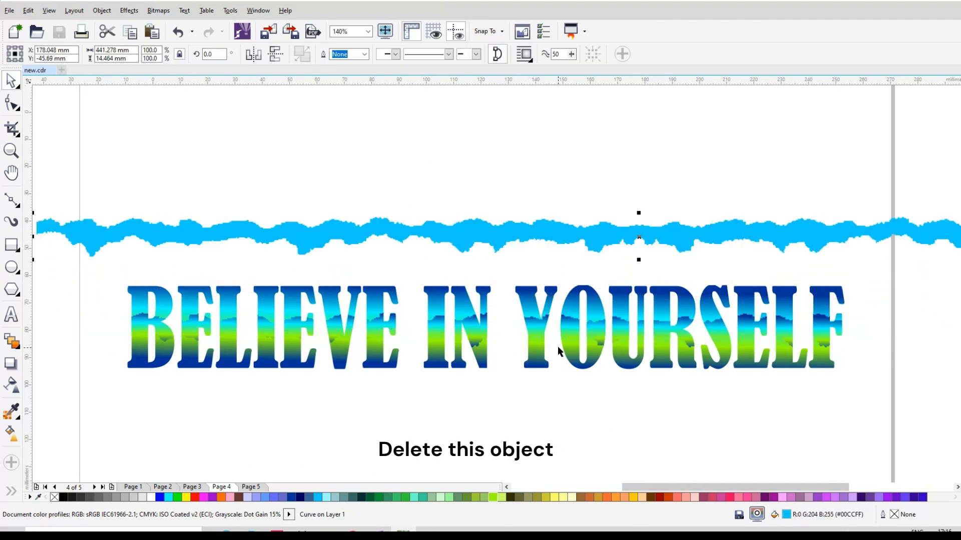
{"action": "key", "text": "Delete"}
Duplicate the text together with its intersected band so the two versions sit one above the other
{"action": "left_click_drag", "start_coordinate": [98, 265], "coordinate": [888, 399]}
{"action": "mouse_move", "coordinate": [484, 324]}
{"action": "left_mouse_down"}
{"action": "mouse_move", "coordinate": [473, 171]}
{"action": "mouse_move", "coordinate": [474, 268]}
{"action": "mouse_move", "coordinate": [485, 281]}
{"action": "mouse_move", "coordinate": [478, 245]}
{"action": "mouse_move", "coordinate": [472, 312]}
{"action": "left_mouse_up"}
{"action": "left_click", "coordinate": [571, 399]}
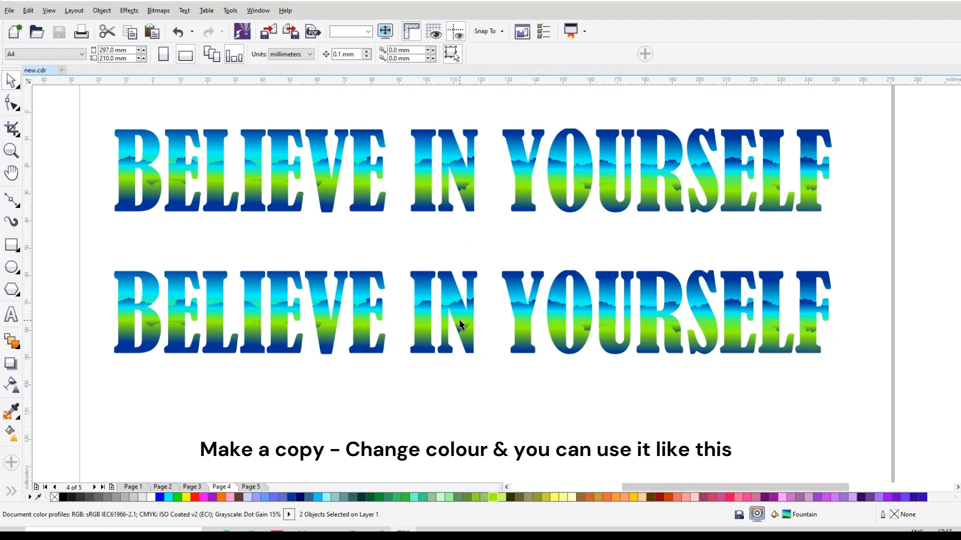
Try yellow on the lower text's intersected band and fill it with red
{"action": "left_click", "coordinate": [470, 330]}
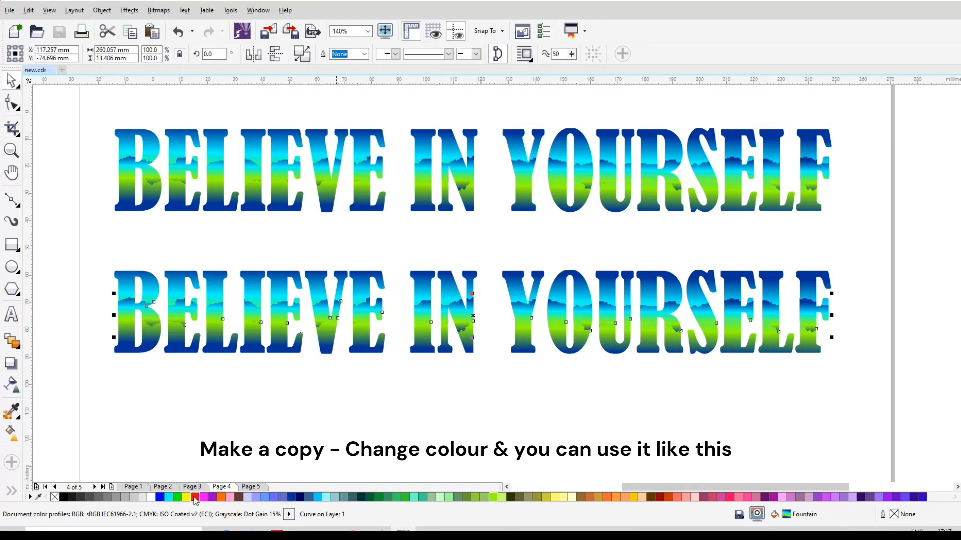
{"action": "left_click", "coordinate": [187, 497]}
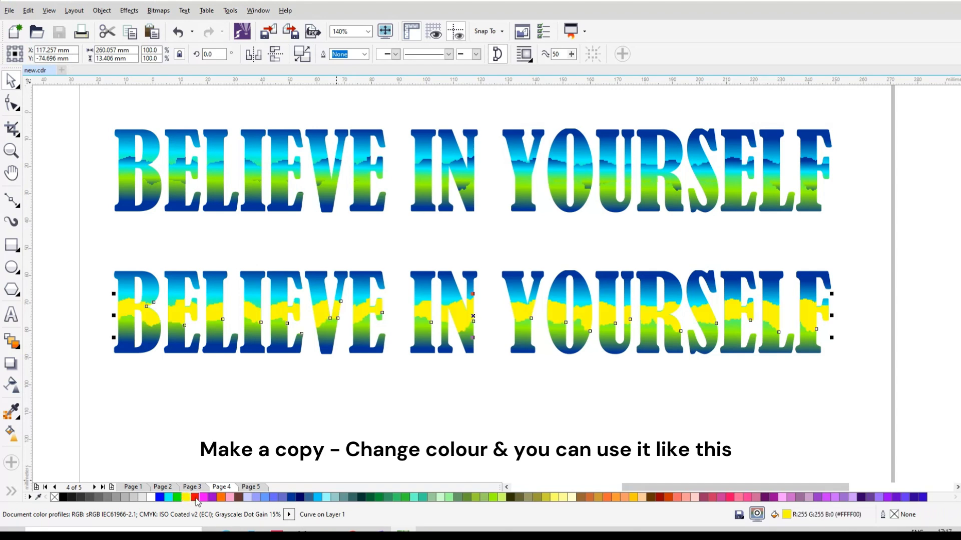
{"action": "left_click", "coordinate": [195, 497]}
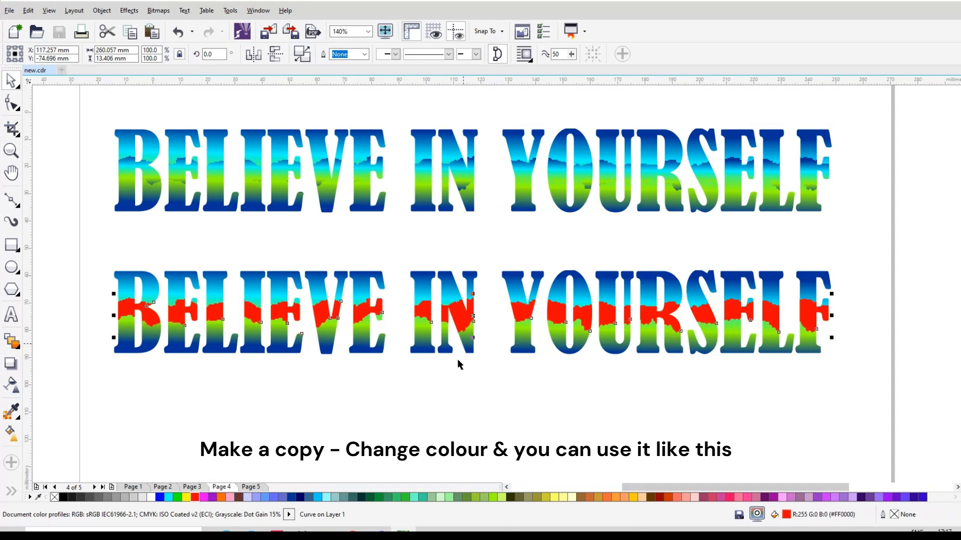
Apply a drop shadow to the red band with zero offset and an Outside feathering direction
{"action": "left_click", "coordinate": [11, 363]}
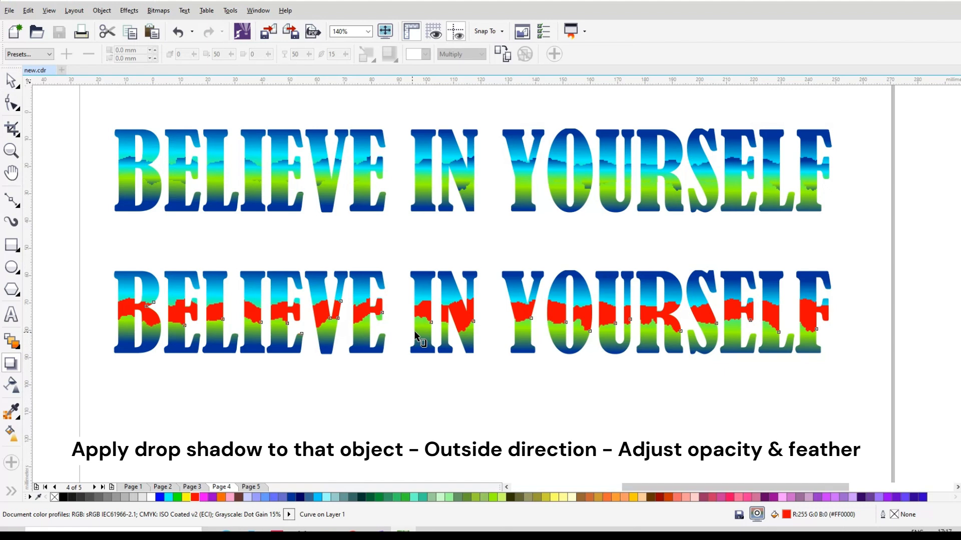
{"action": "scroll", "coordinate": [426, 317], "scroll_direction": "up", "scroll_amount": 2}
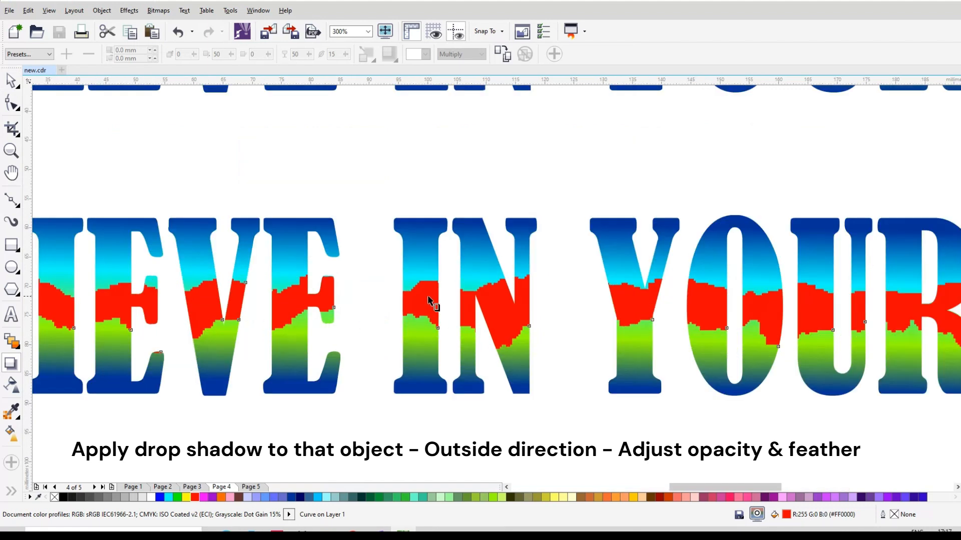
{"action": "left_click_drag", "start_coordinate": [528, 313], "coordinate": [519, 371]}
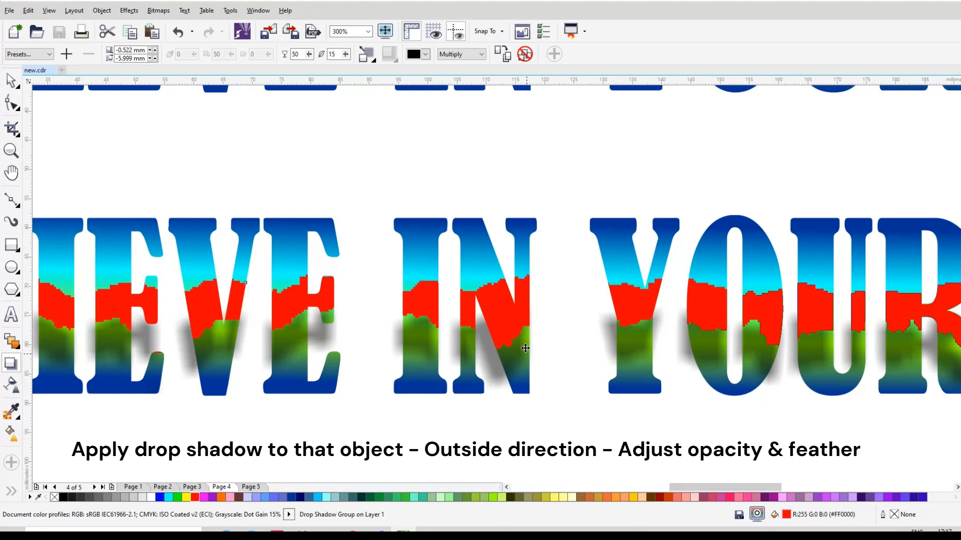
{"action": "left_click", "coordinate": [375, 61]}
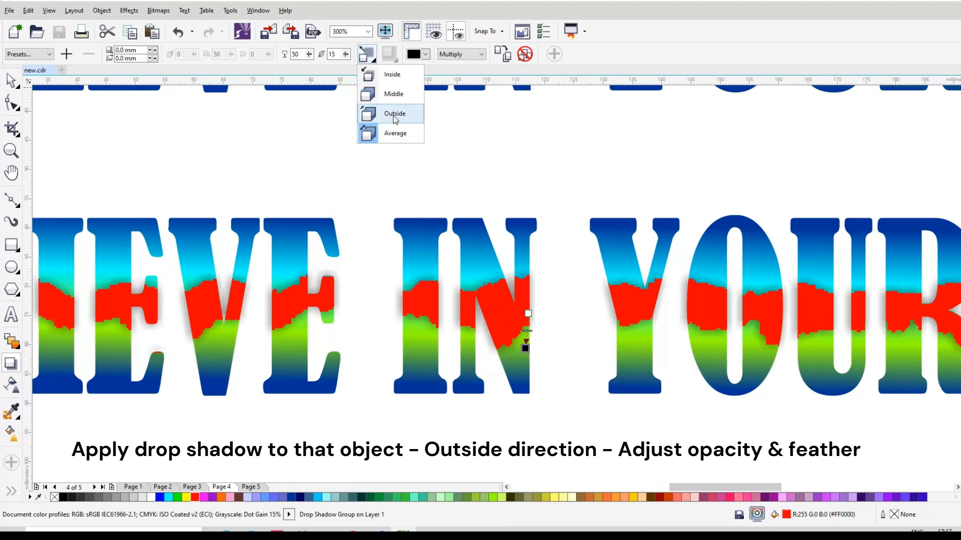
{"action": "left_click", "coordinate": [391, 113]}
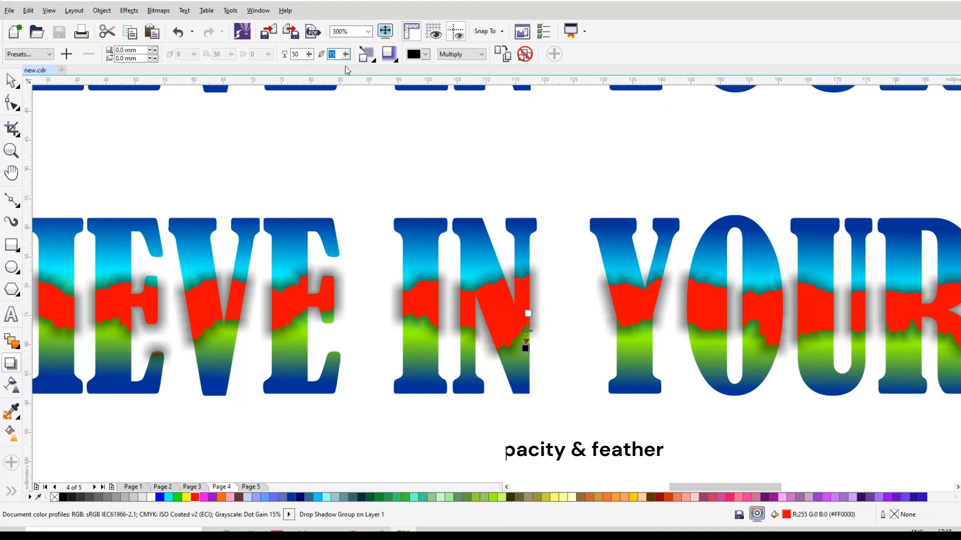
Set the red band's drop shadow opacity to 35 and its feathering to 10
{"action": "left_click_drag", "start_coordinate": [299, 54], "coordinate": [271, 58]}
{"action": "type", "text": "35"}
{"action": "key", "text": "Return"}
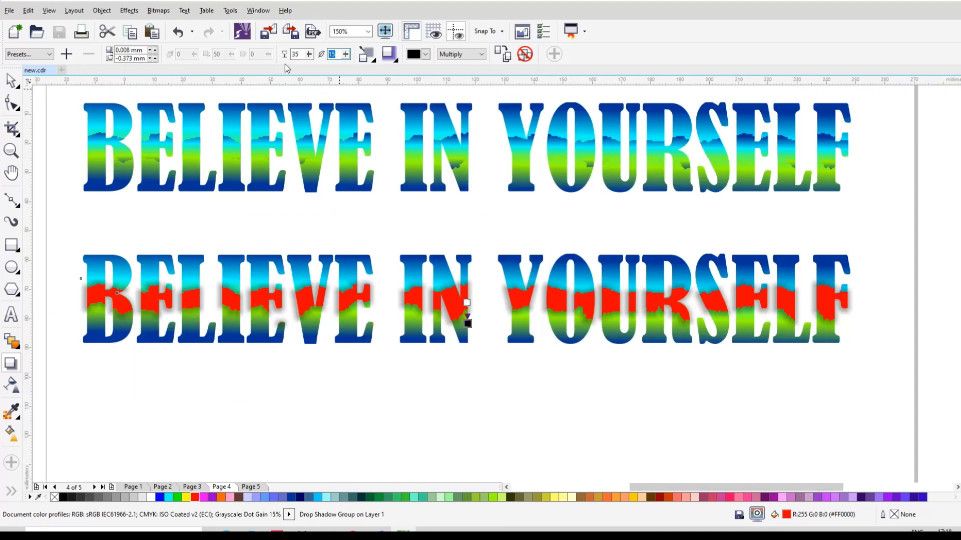
{"action": "type", "text": "10"}
{"action": "key", "text": "Return"}
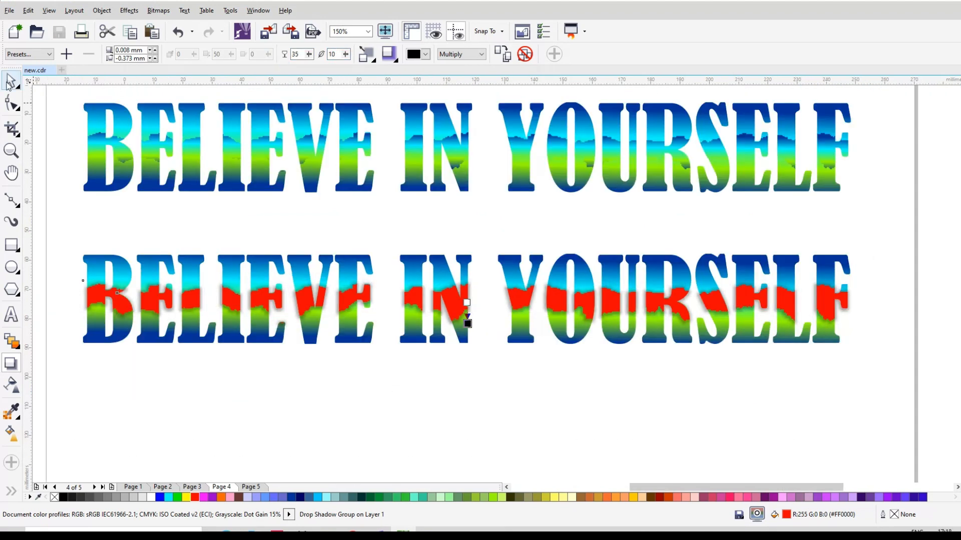
Break the red band's drop shadow group apart so the shadow becomes a separate object
{"action": "left_click", "coordinate": [10, 80]}
{"action": "scroll", "coordinate": [351, 301], "scroll_direction": "up", "scroll_amount": 1}
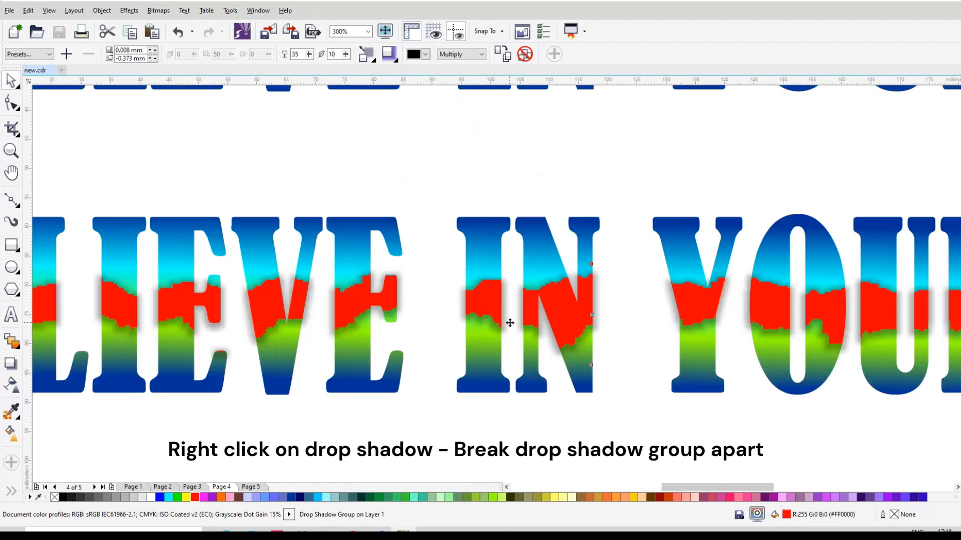
{"action": "right_click", "coordinate": [510, 322]}
{"action": "left_click", "coordinate": [560, 125]}
{"action": "left_click", "coordinate": [519, 163]}
{"action": "scroll", "coordinate": [495, 257], "scroll_direction": "down", "scroll_amount": 1}
{"action": "scroll", "coordinate": [546, 295], "scroll_direction": "up", "scroll_amount": 1}
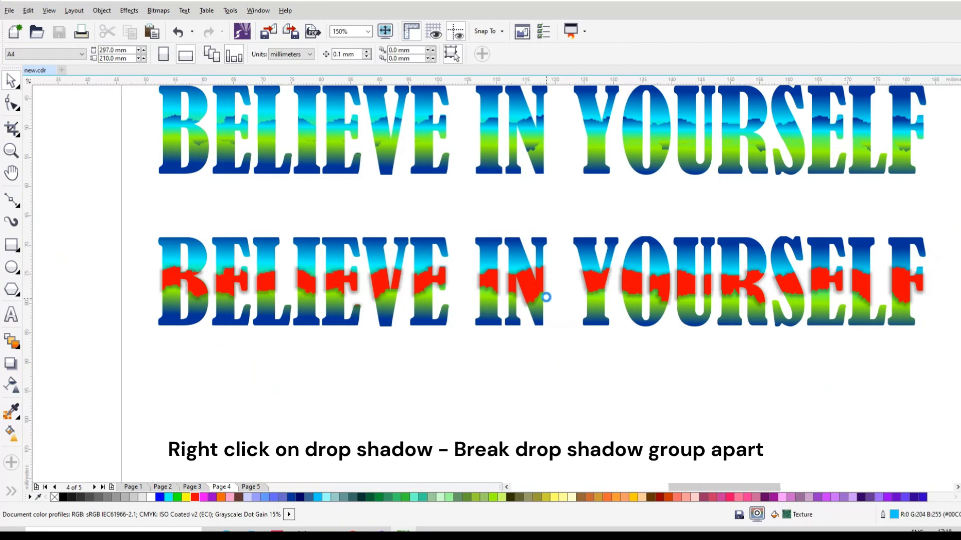
Move the separated shadow down off the text and undo the move
{"action": "left_click", "coordinate": [547, 289]}
{"action": "left_click_drag", "start_coordinate": [543, 286], "coordinate": [547, 347]}
{"action": "key", "text": "ctrl+z"}
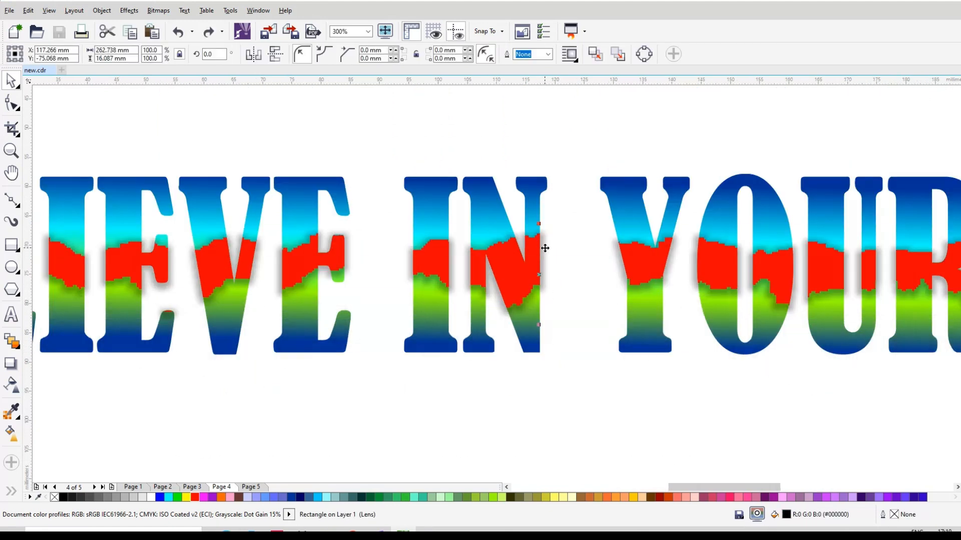
Try to PowerClip the separated shadow inside the lower text while it is still artistic text
{"action": "right_click", "coordinate": [542, 246]}
{"action": "left_click", "coordinate": [584, 88]}
{"action": "left_click", "coordinate": [421, 217]}
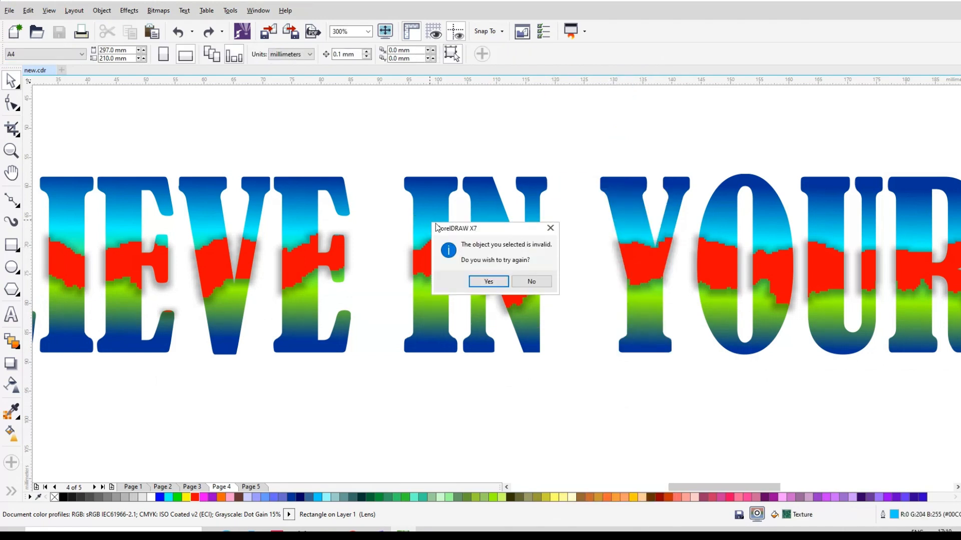
{"action": "left_click", "coordinate": [488, 283]}
{"action": "left_click", "coordinate": [418, 327]}
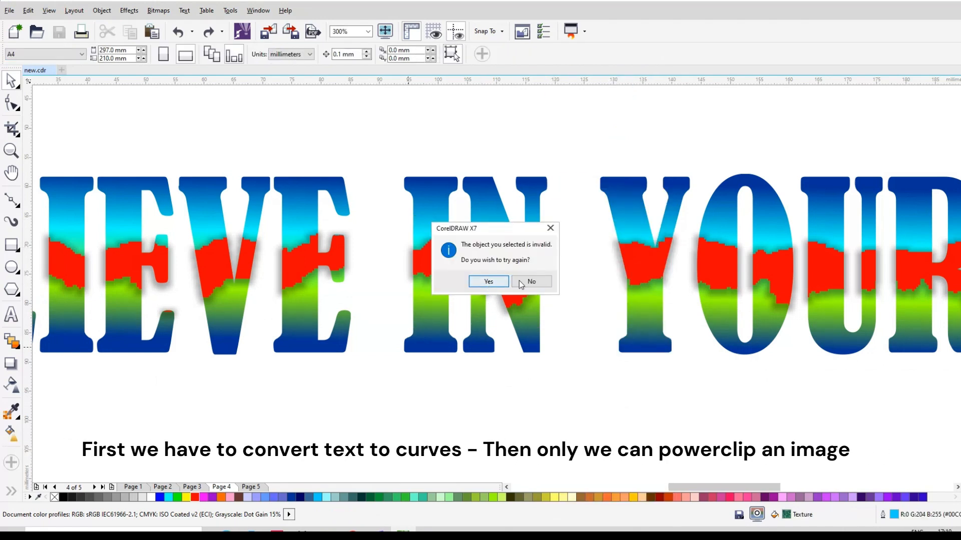
{"action": "left_click", "coordinate": [531, 281]}
Convert the lower "BELIEVE IN YOURSELF" text to curves
{"action": "left_click", "coordinate": [482, 194]}
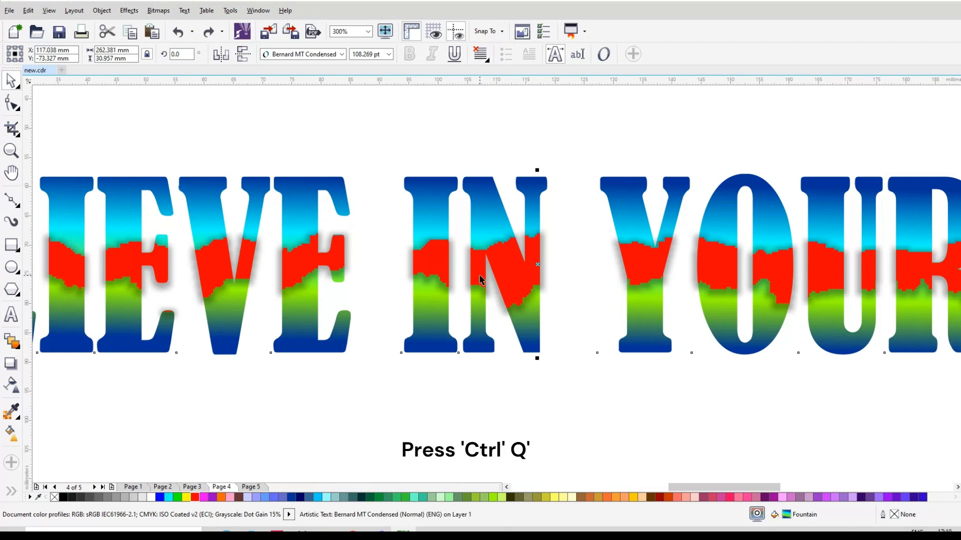
{"action": "key", "text": "ctrl+q"}
PowerClip the separated drop shadow inside the lower "BELIEVE IN YOURSELF" curves so it stays within the letters
{"action": "left_click", "coordinate": [544, 252]}
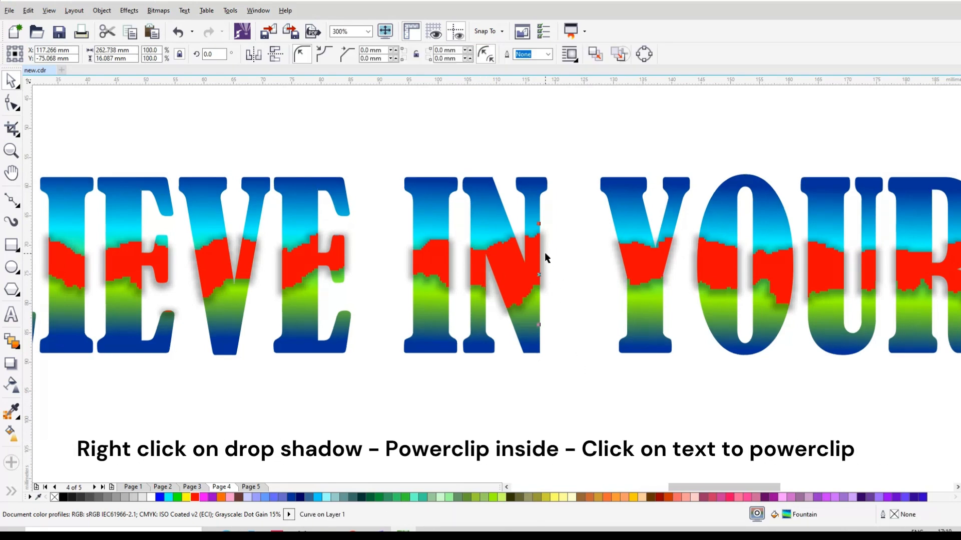
{"action": "right_click", "coordinate": [547, 253]}
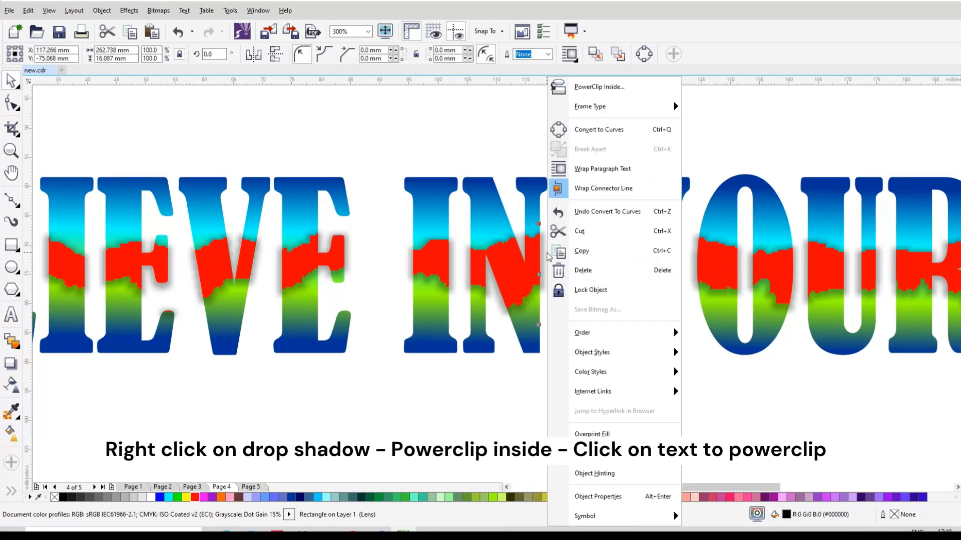
{"action": "left_click", "coordinate": [600, 86]}
{"action": "left_click", "coordinate": [430, 196]}
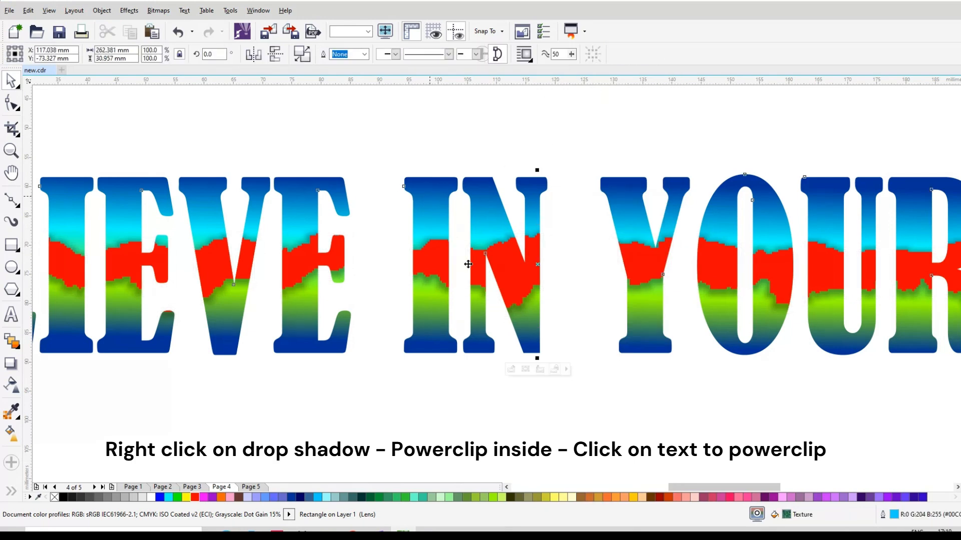
{"action": "scroll", "coordinate": [459, 298], "scroll_direction": "down", "scroll_amount": 1}
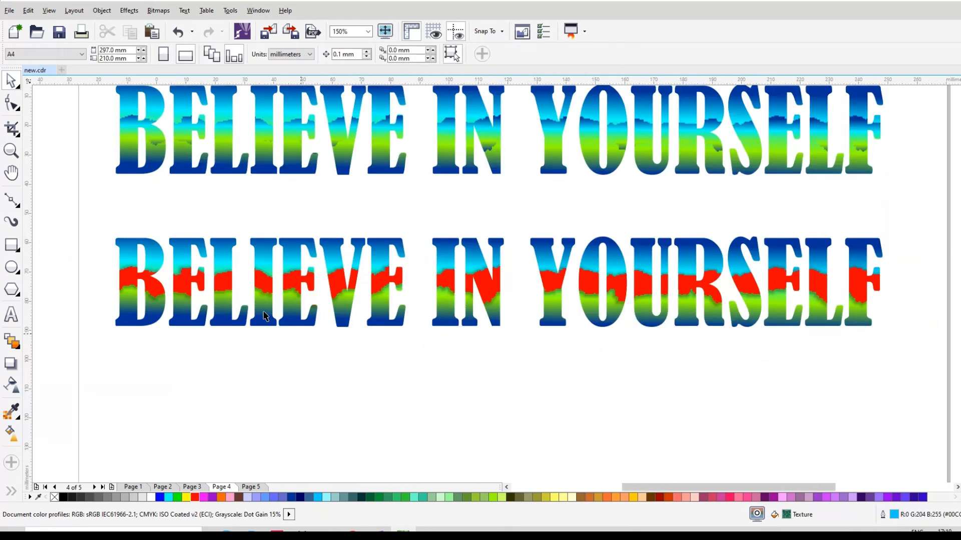
Recolour the two upper gradient nodes of the lower text with the Interactive Fill tool, using dark orange and bright orange
{"action": "left_click", "coordinate": [259, 248]}
{"action": "scroll", "coordinate": [258, 250], "scroll_direction": "up", "scroll_amount": 1}
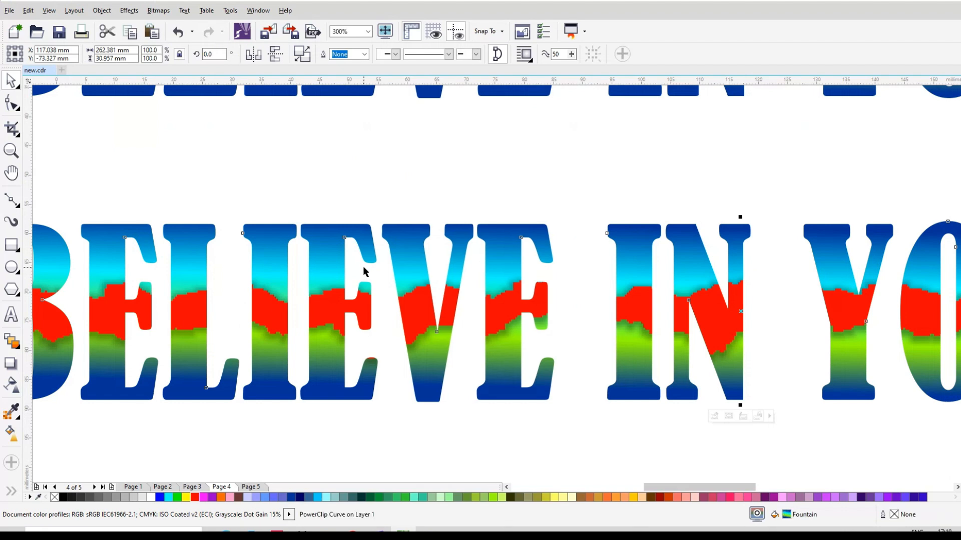
{"action": "left_click", "coordinate": [11, 433]}
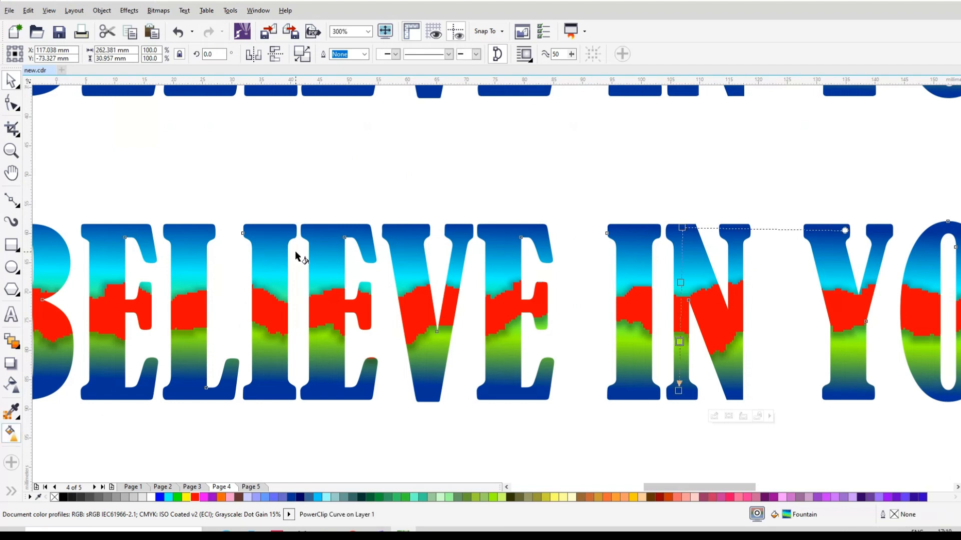
{"action": "left_click", "coordinate": [683, 228]}
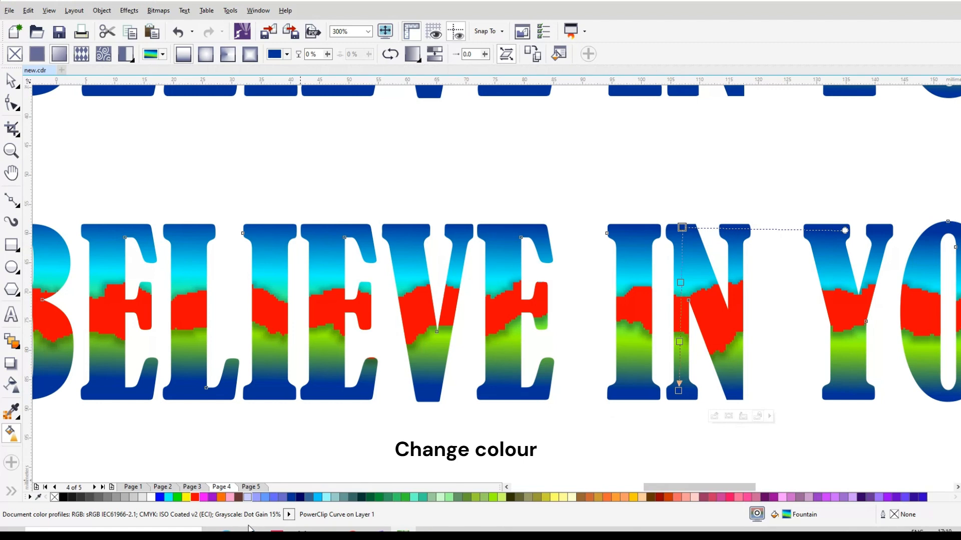
{"action": "left_click_drag", "start_coordinate": [221, 498], "coordinate": [268, 500]}
{"action": "left_click", "coordinate": [222, 498]}
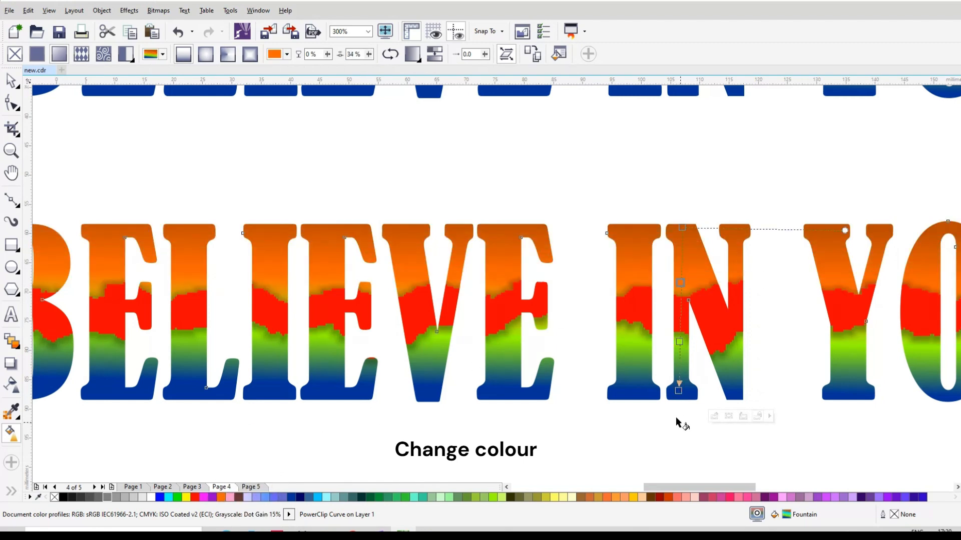
Recolour the lower text's bottom gradient node teal and its green node cyan
{"action": "left_click", "coordinate": [678, 391]}
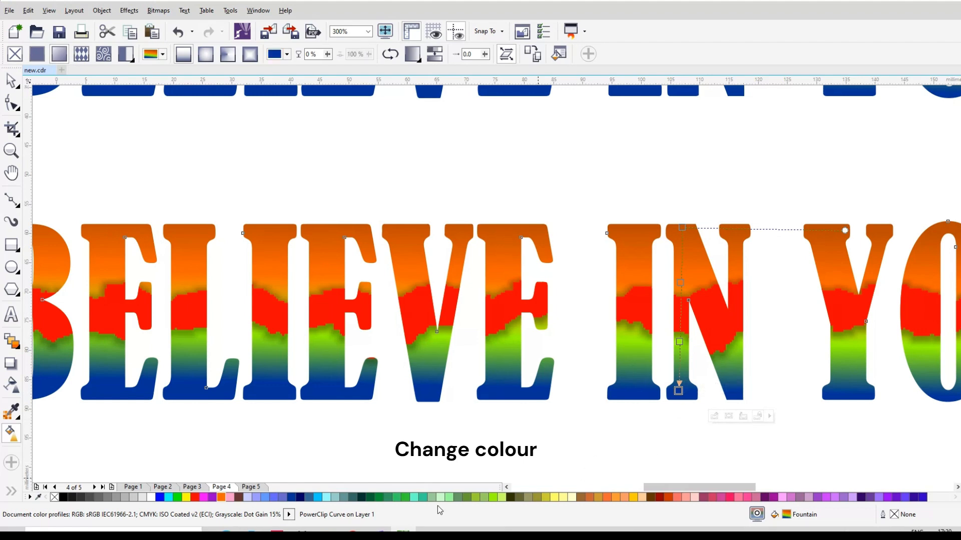
{"action": "scroll", "coordinate": [711, 371], "scroll_direction": "up", "scroll_amount": 2}
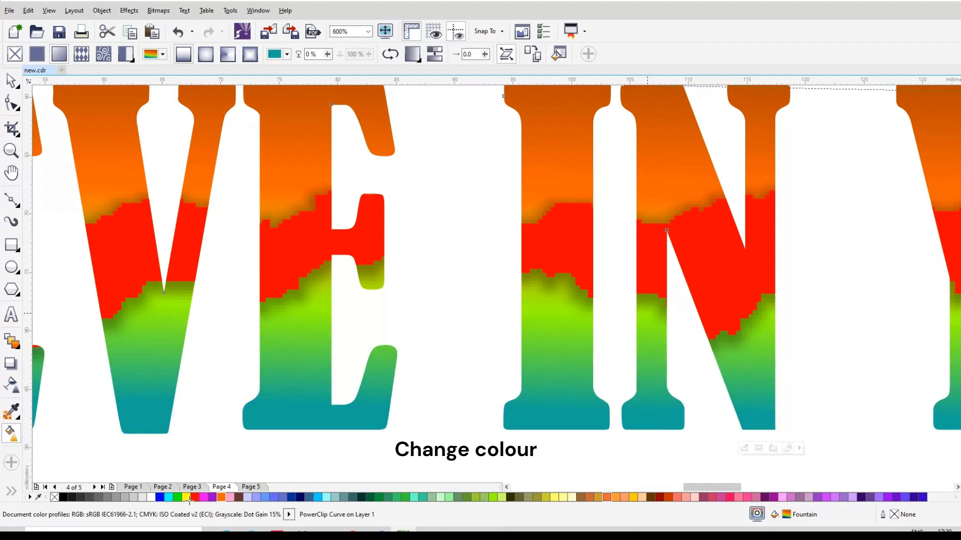
{"action": "left_click", "coordinate": [170, 498]}
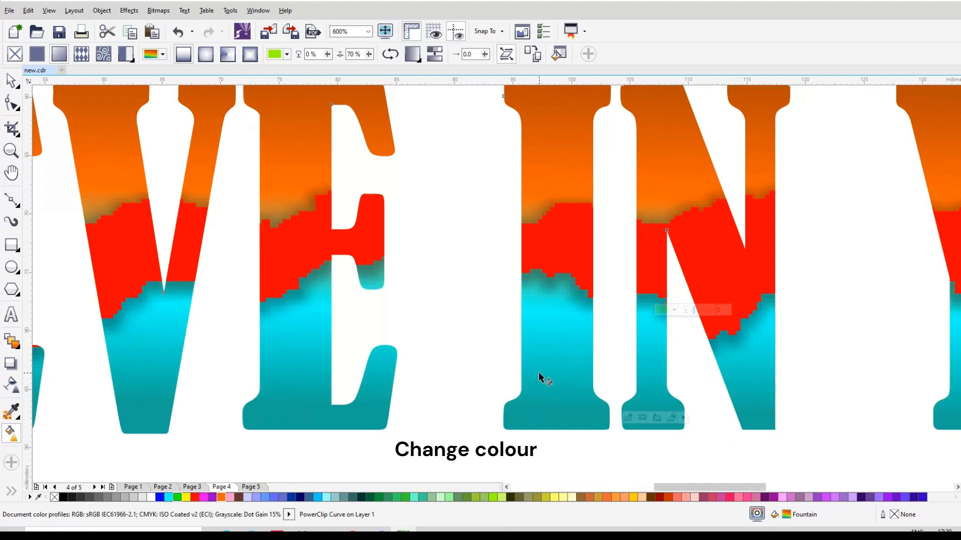
Apply a texture fill to the red torn band across the lower text
{"action": "scroll", "coordinate": [539, 378], "scroll_direction": "down", "scroll_amount": 4}
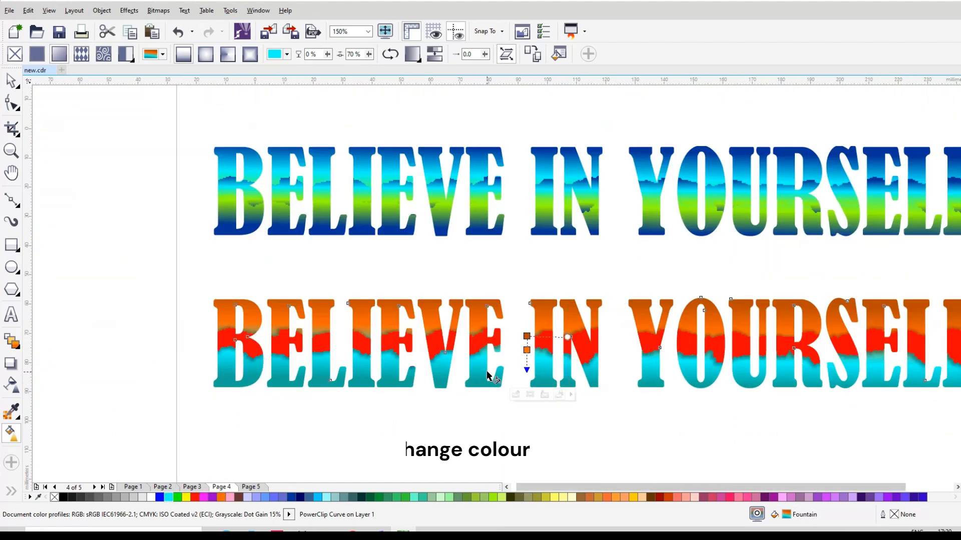
{"action": "scroll", "coordinate": [488, 375], "scroll_direction": "down", "scroll_amount": 2}
{"action": "scroll", "coordinate": [620, 385], "scroll_direction": "up", "scroll_amount": 4}
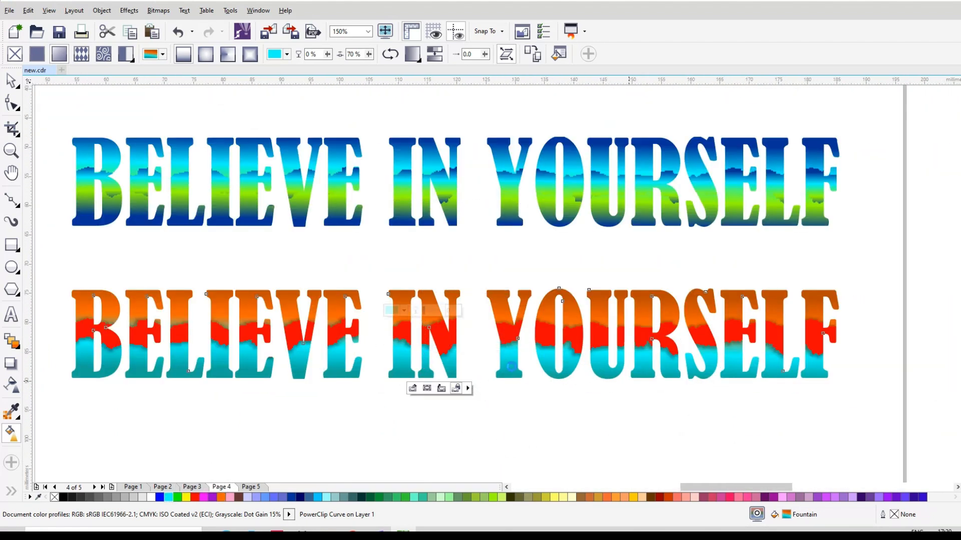
{"action": "scroll", "coordinate": [550, 360], "scroll_direction": "up", "scroll_amount": 4}
{"action": "scroll", "coordinate": [590, 328], "scroll_direction": "down", "scroll_amount": 2}
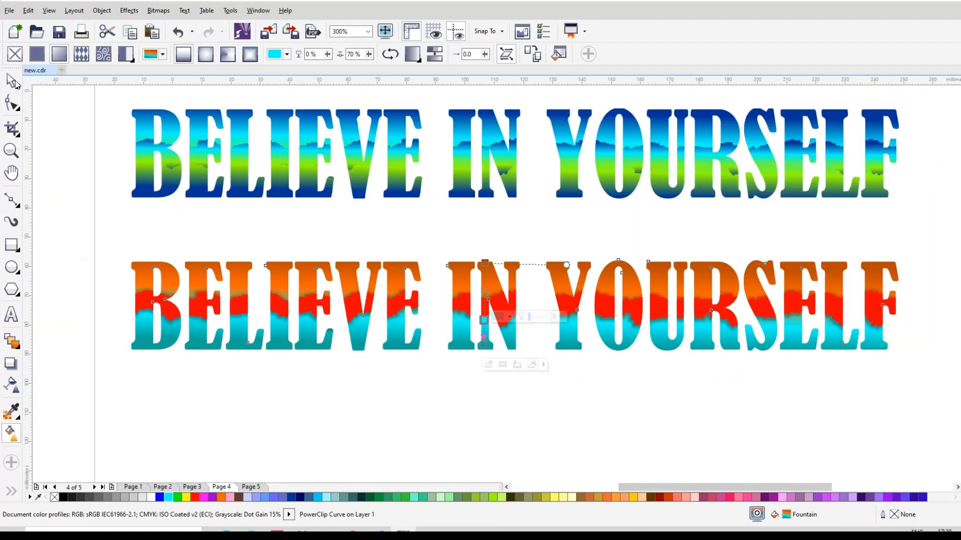
{"action": "left_click", "coordinate": [11, 80]}
{"action": "left_click", "coordinate": [278, 305], "text": "ctrl"}
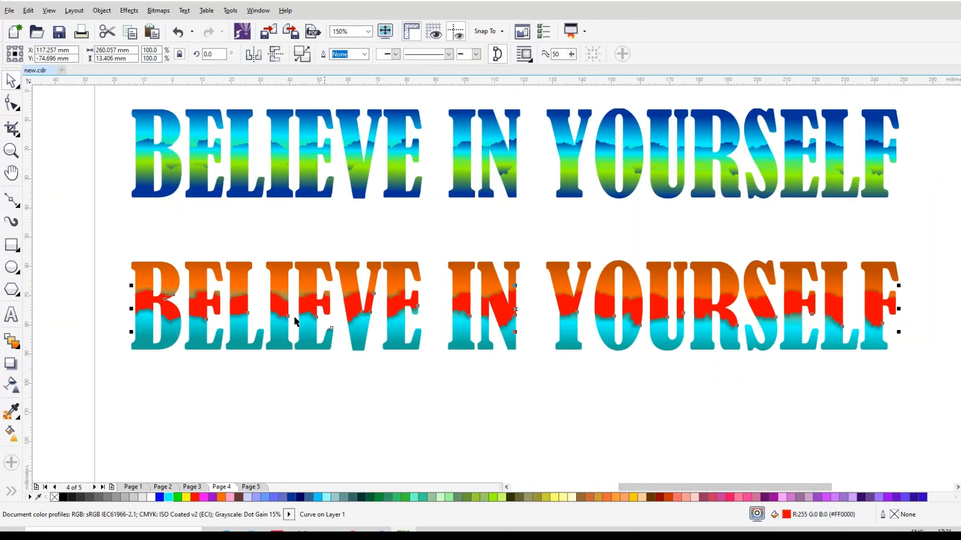
{"action": "left_click", "coordinate": [11, 432]}
{"action": "left_click", "coordinate": [12, 433]}
{"action": "left_click", "coordinate": [128, 55]}
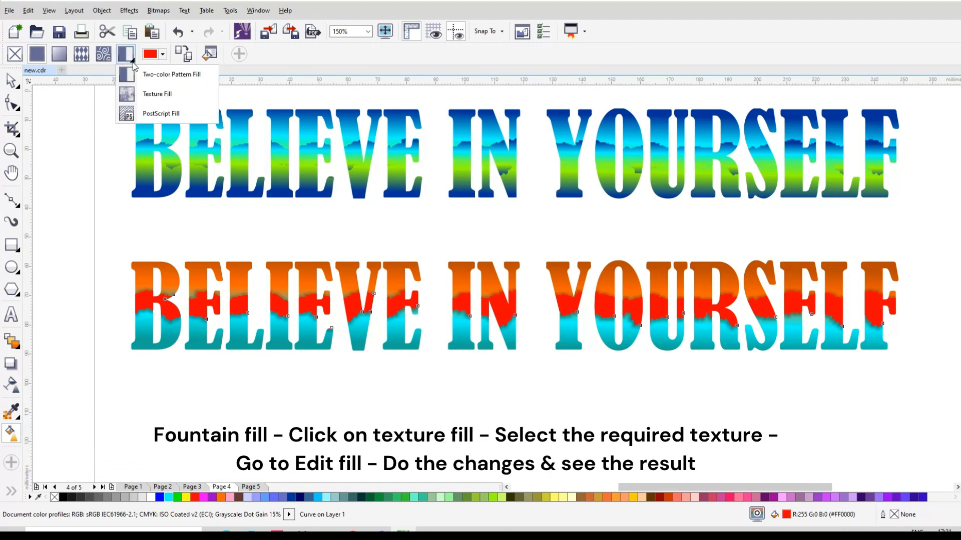
{"action": "left_click", "coordinate": [157, 94]}
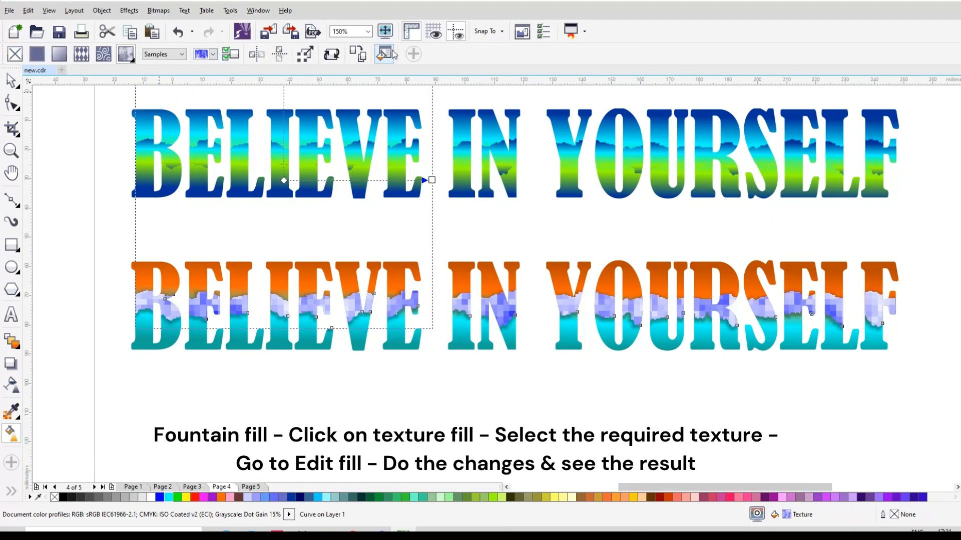
Edit the torn band's fill and choose the green Vegetation texture from the Samples library
{"action": "left_click", "coordinate": [390, 53]}
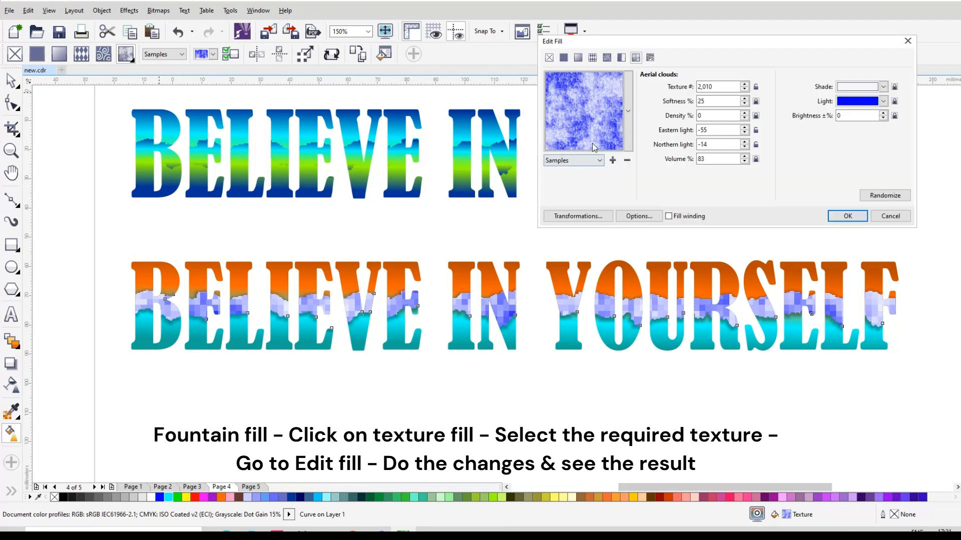
{"action": "left_click", "coordinate": [629, 125]}
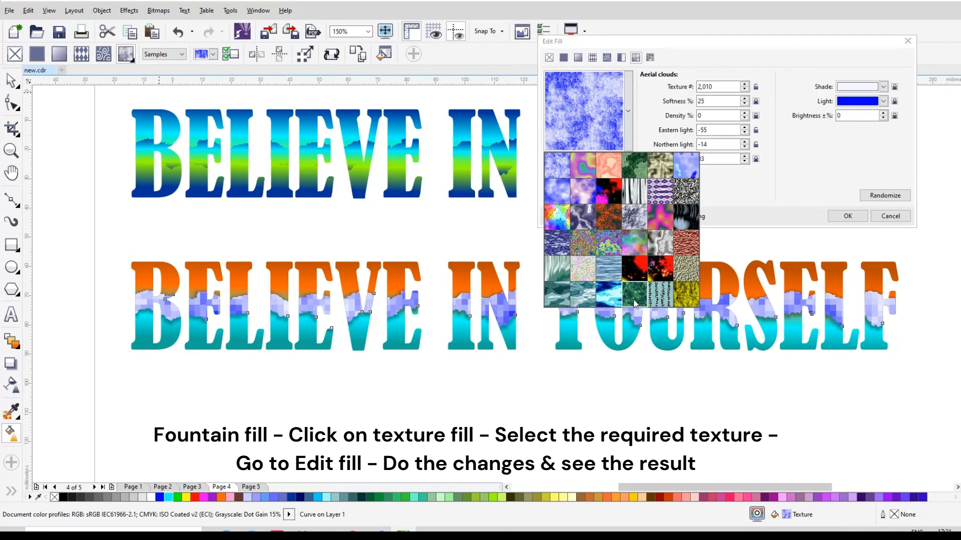
{"action": "left_click", "coordinate": [633, 298]}
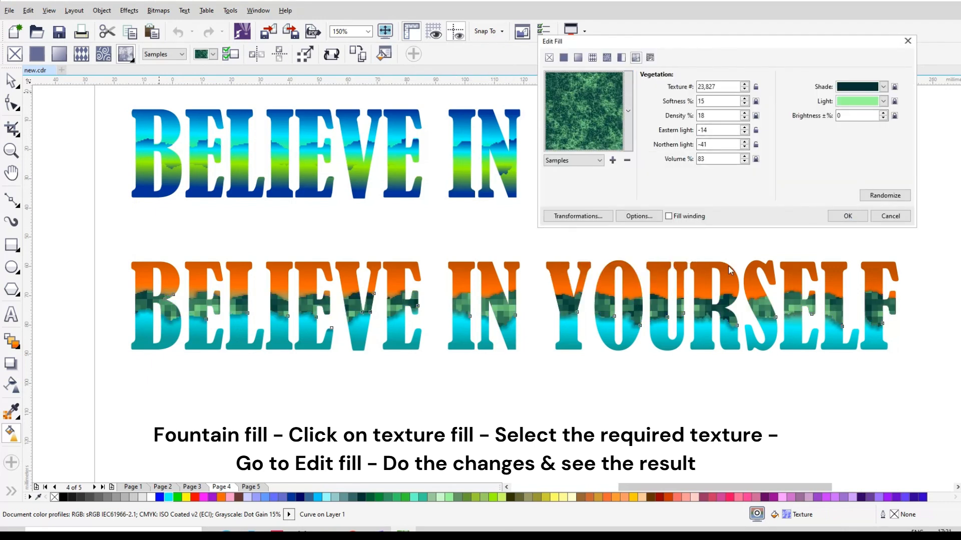
Set the Vegetation texture's bitmap resolution to 300 dpi and apply the edited fill
{"action": "left_click", "coordinate": [646, 215]}
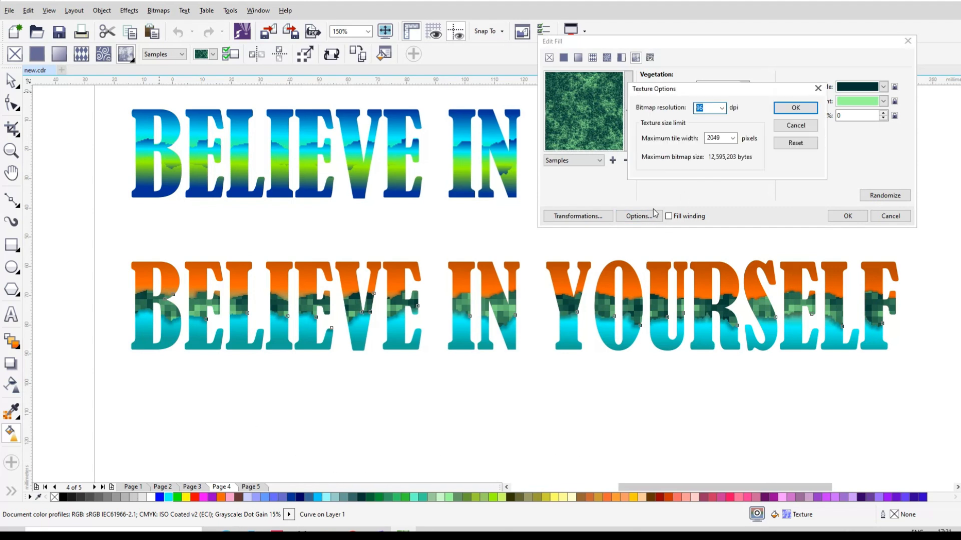
{"action": "type", "text": "300"}
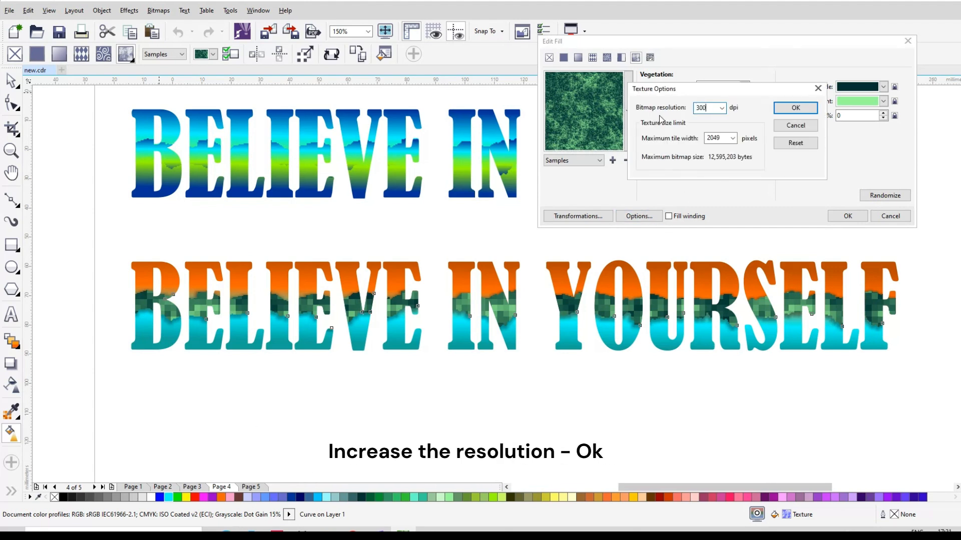
{"action": "left_click", "coordinate": [795, 109]}
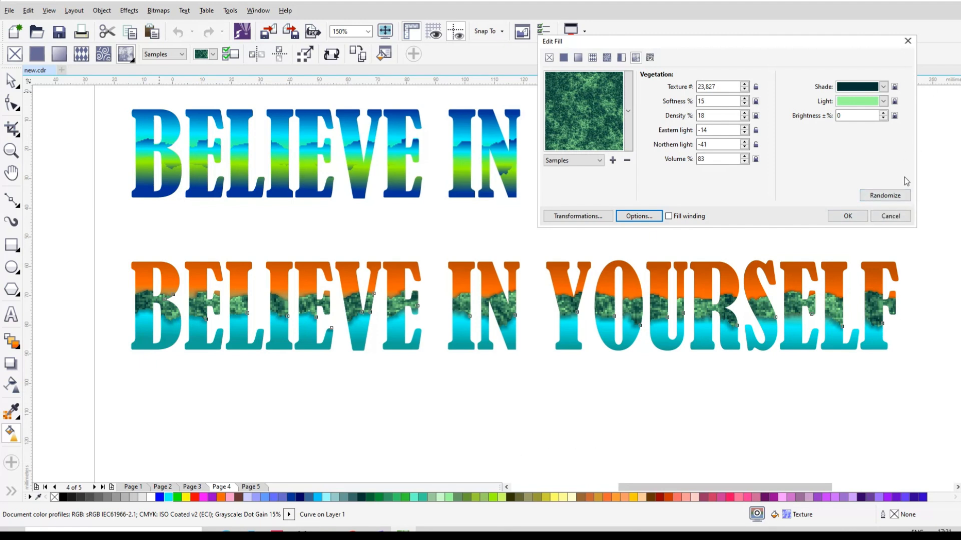
{"action": "left_click", "coordinate": [847, 215]}
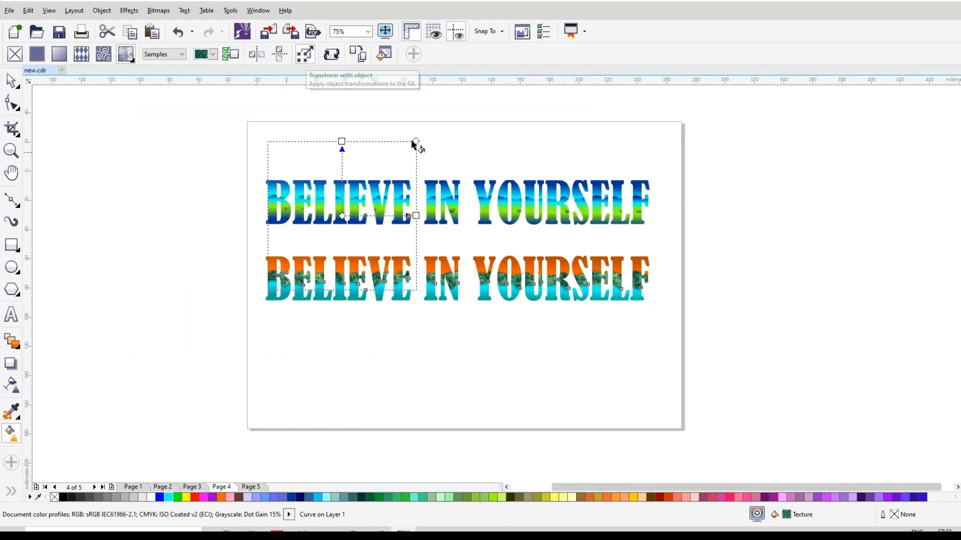
Scale the texture tile on the torn band down to a small fraction of its size for a finer pattern
{"action": "left_click_drag", "start_coordinate": [415, 142], "coordinate": [352, 208]}
{"action": "scroll", "coordinate": [365, 223], "scroll_direction": "up", "scroll_amount": 2}
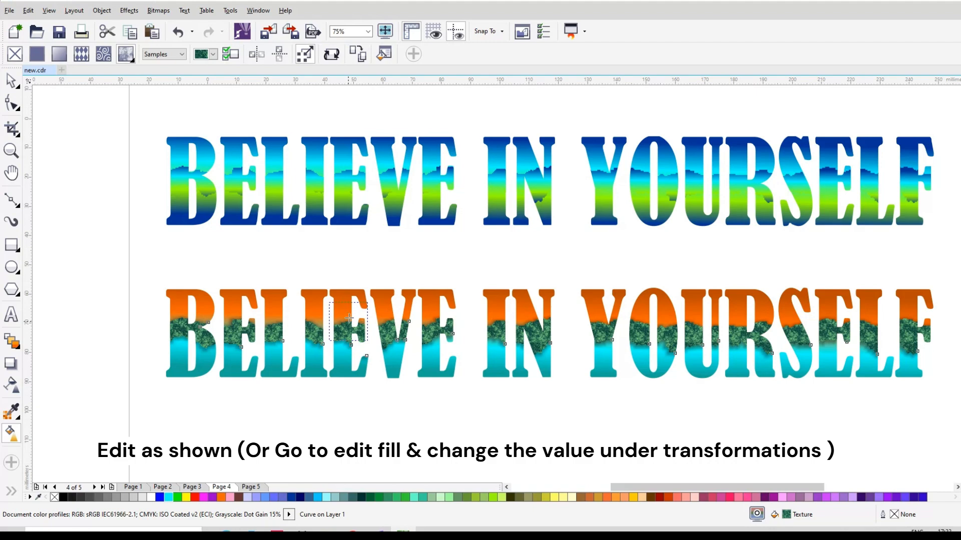
{"action": "scroll", "coordinate": [426, 343], "scroll_direction": "up", "scroll_amount": 2}
{"action": "scroll", "coordinate": [488, 296], "scroll_direction": "up", "scroll_amount": 4}
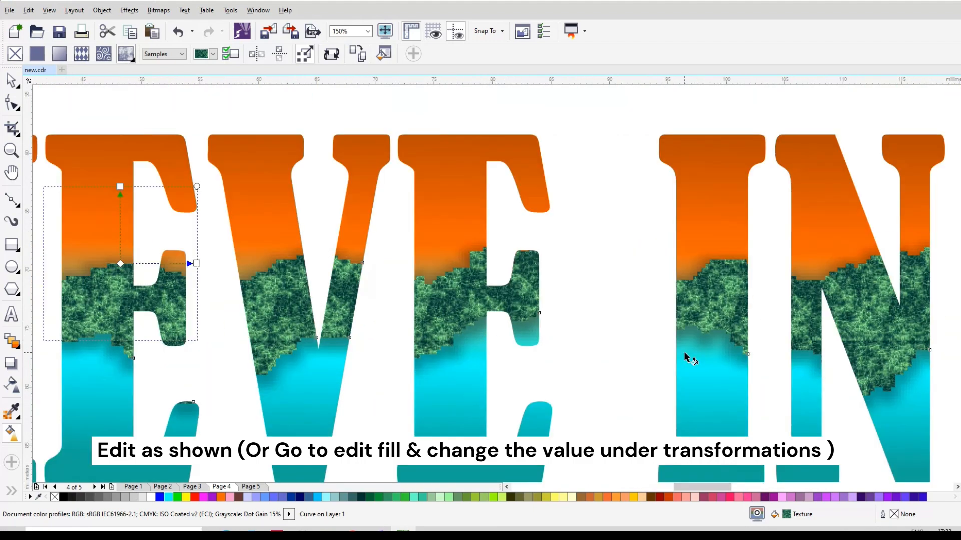
{"action": "scroll", "coordinate": [488, 295], "scroll_direction": "down", "scroll_amount": 3}
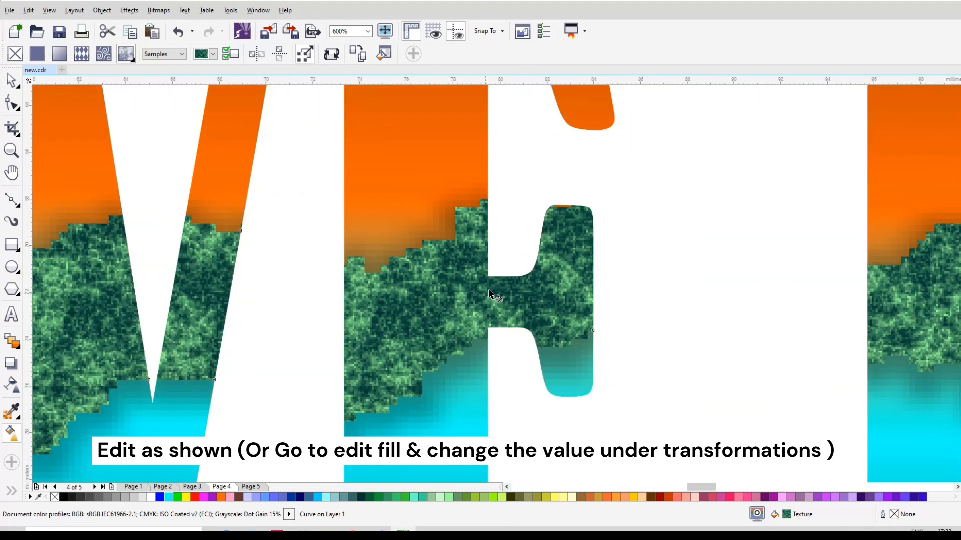
{"action": "scroll", "coordinate": [490, 293], "scroll_direction": "down", "scroll_amount": 3}
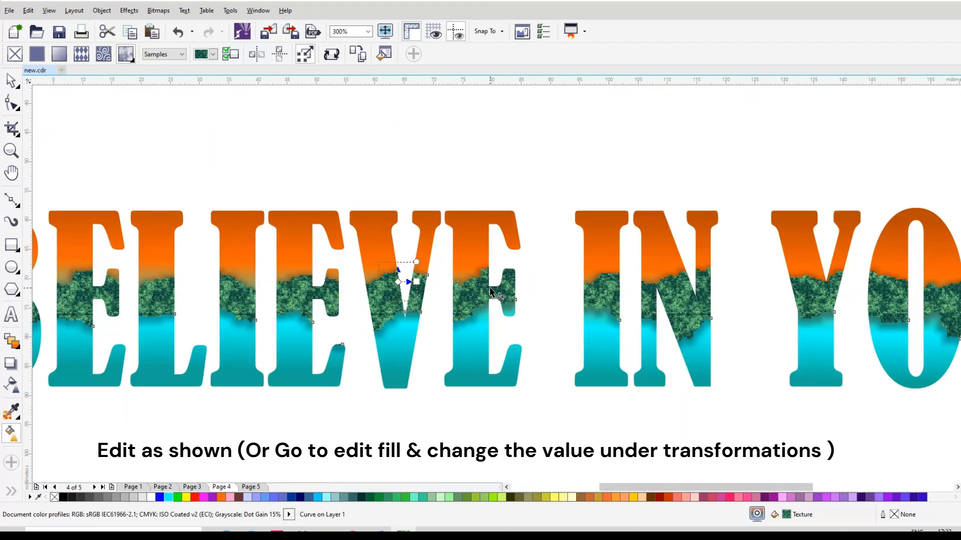
Randomize the torn band's Vegetation texture several times and apply the resulting variation
{"action": "left_click", "coordinate": [383, 54]}
{"action": "left_click", "coordinate": [885, 195]}
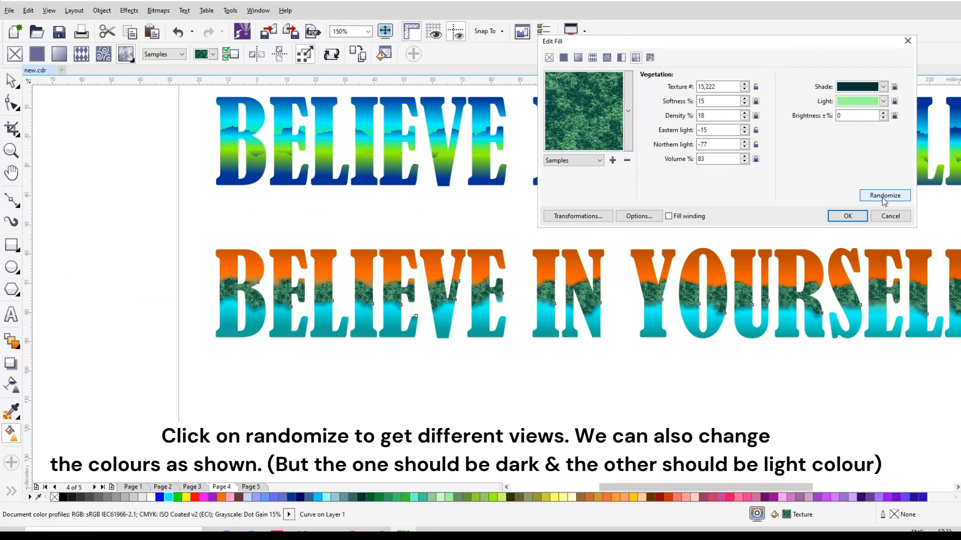
{"action": "left_click", "coordinate": [881, 194]}
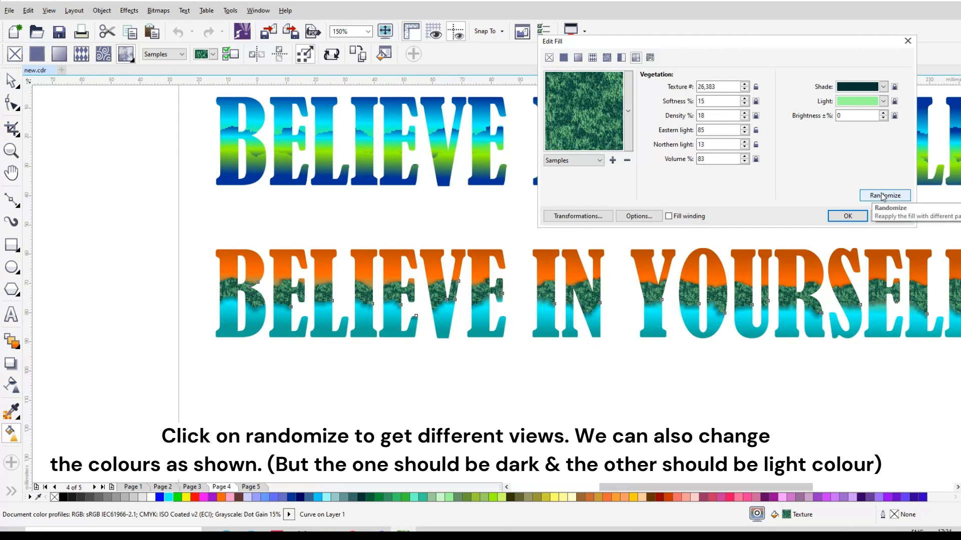
{"action": "left_click", "coordinate": [880, 194]}
{"action": "left_click", "coordinate": [882, 194]}
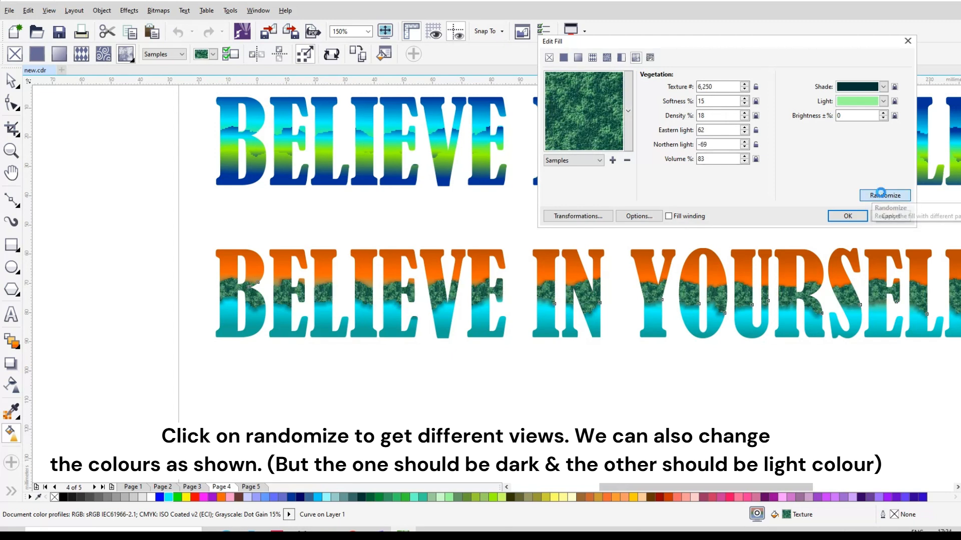
{"action": "left_click", "coordinate": [882, 195]}
{"action": "left_click", "coordinate": [854, 218]}
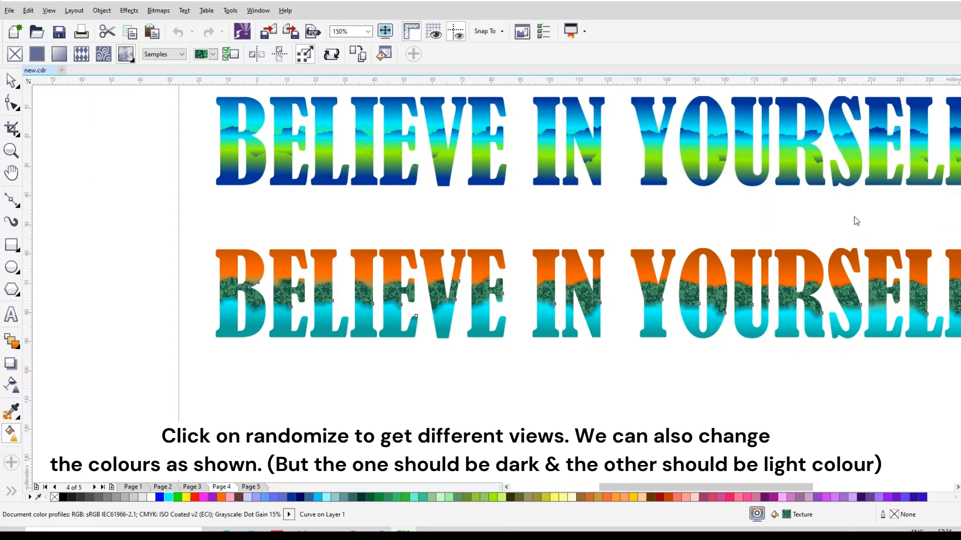
Edit the torn band's texture fill, trying gold, pink, dark green and light blue as the Vegetation texture's Light colour
{"action": "left_click", "coordinate": [384, 53]}
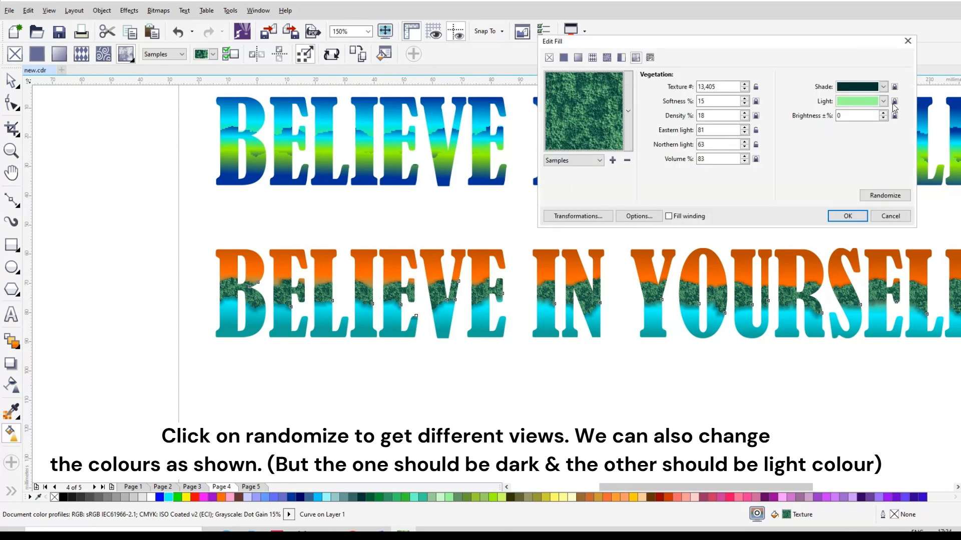
{"action": "left_click", "coordinate": [883, 101]}
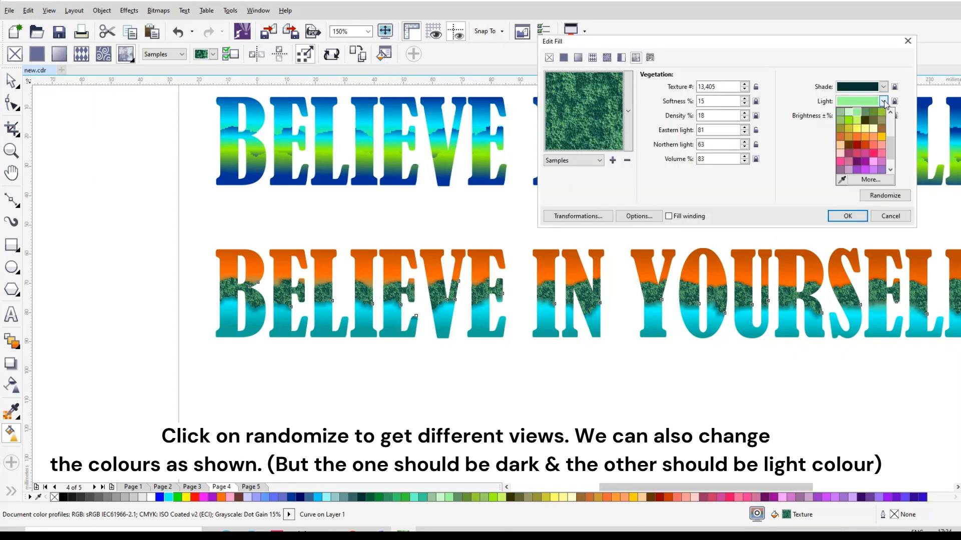
{"action": "left_click", "coordinate": [881, 137]}
{"action": "left_click", "coordinate": [883, 102]}
{"action": "left_click", "coordinate": [873, 145]}
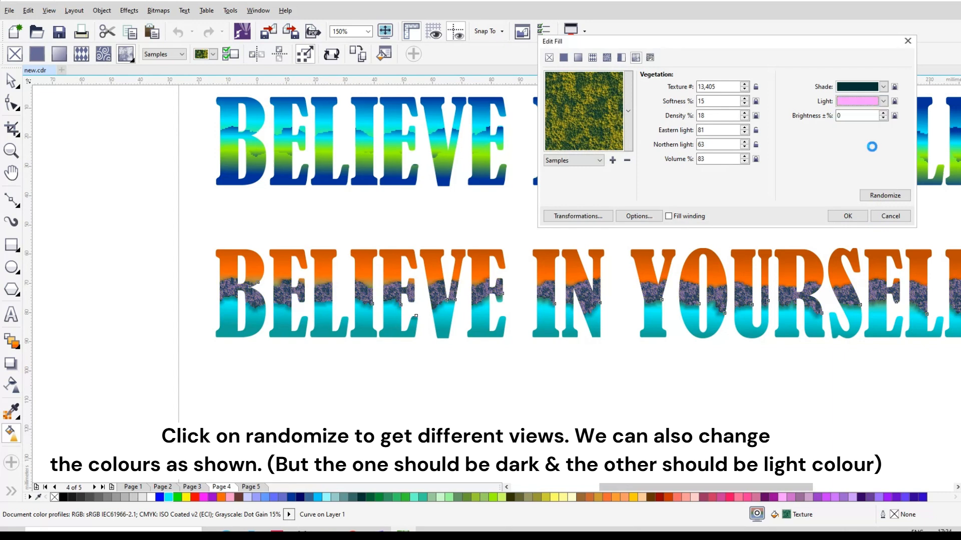
{"action": "left_click", "coordinate": [883, 102]}
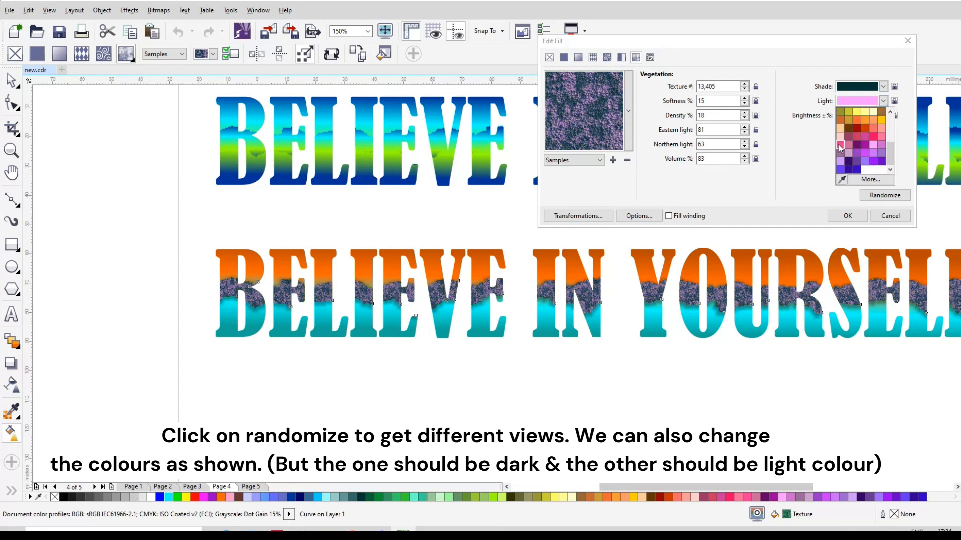
{"action": "left_click", "coordinate": [839, 145]}
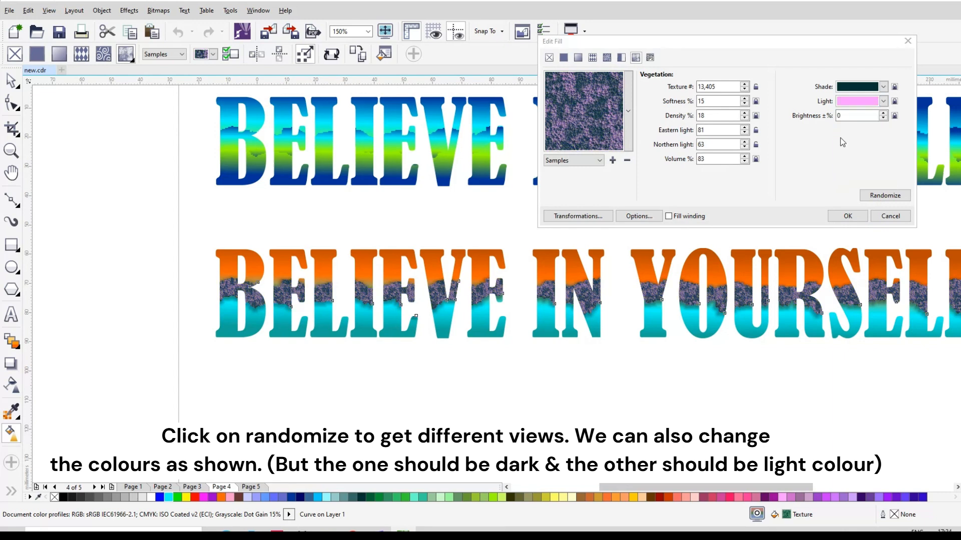
{"action": "left_click", "coordinate": [883, 102]}
{"action": "left_click", "coordinate": [883, 147]}
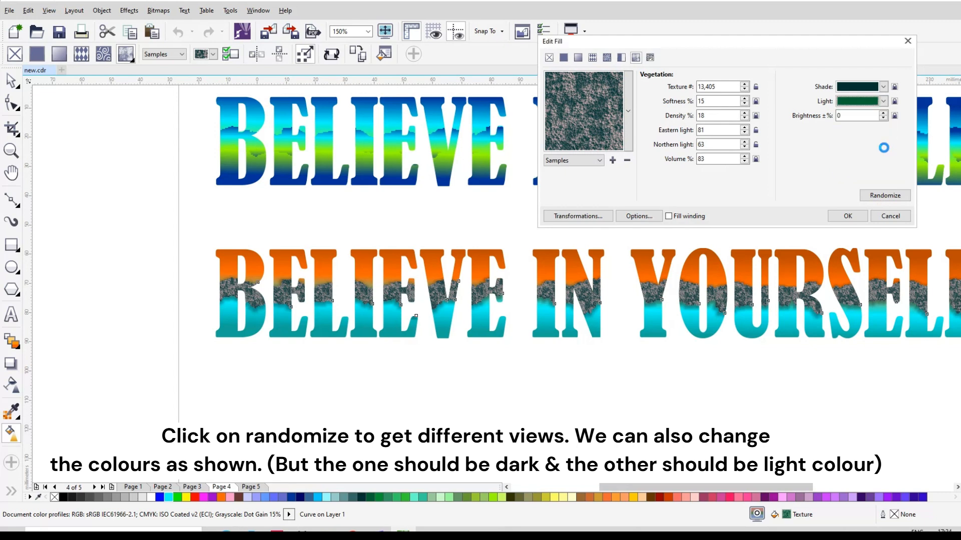
{"action": "left_click", "coordinate": [884, 102]}
{"action": "left_click", "coordinate": [883, 144]}
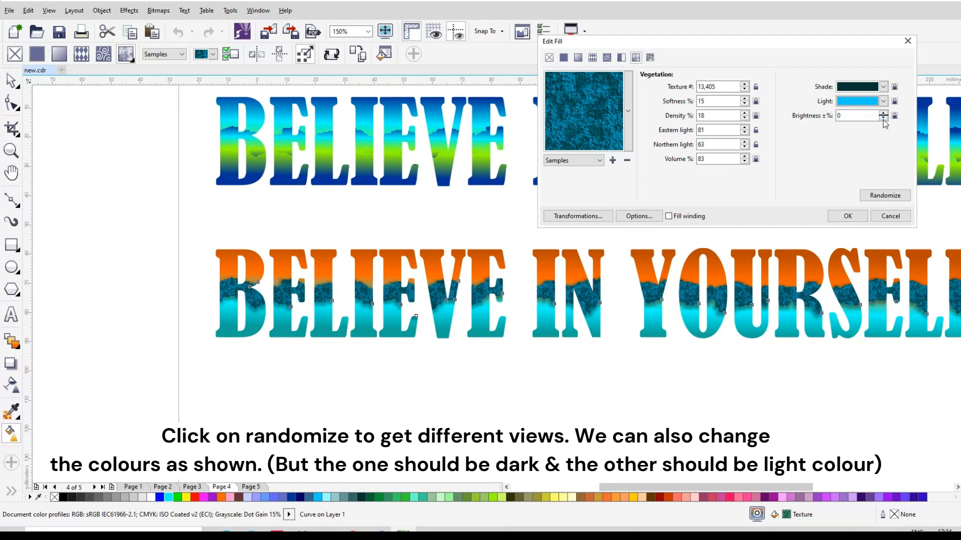
Try dark green, dark olive and dark purple as the Vegetation texture's Shade colour
{"action": "left_click", "coordinate": [883, 101]}
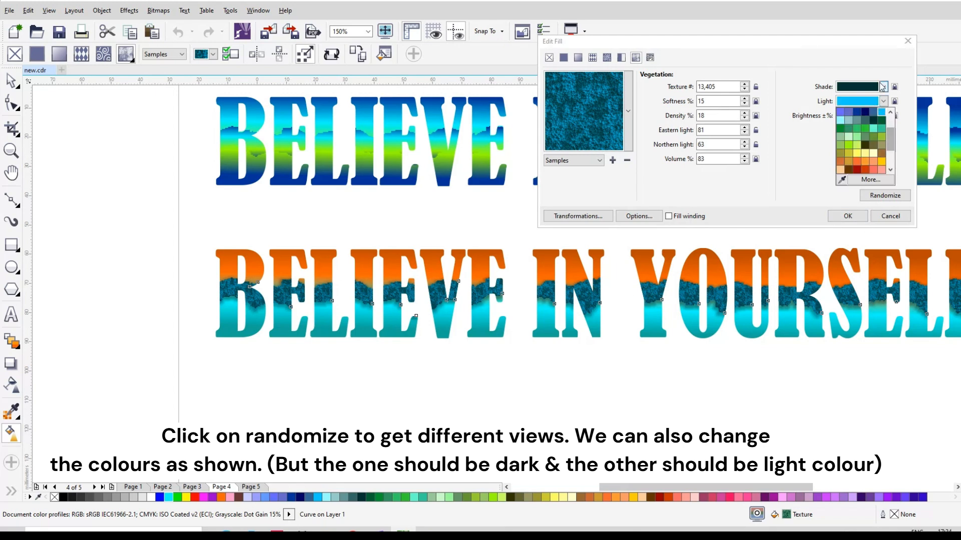
{"action": "left_click", "coordinate": [882, 87]}
{"action": "left_click", "coordinate": [882, 103]}
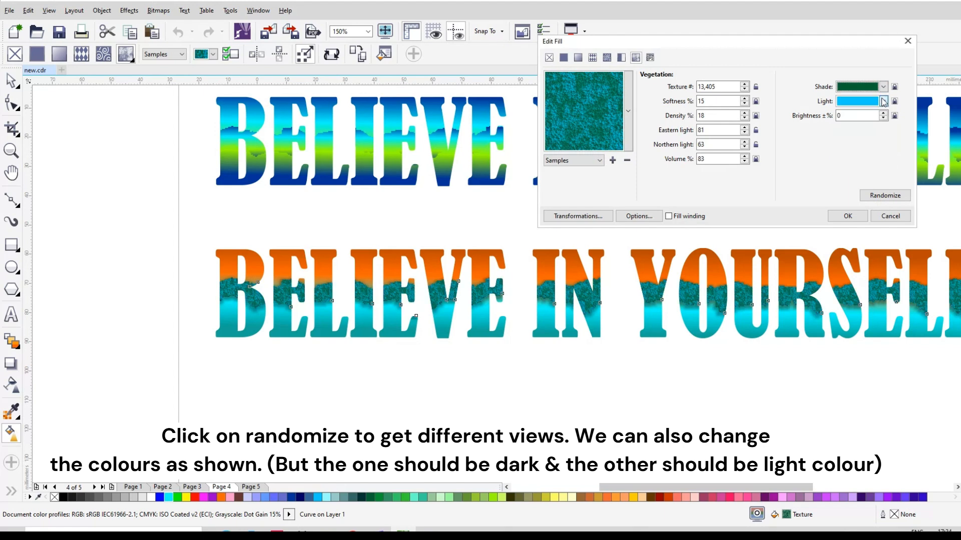
{"action": "left_click", "coordinate": [883, 87]}
{"action": "left_click", "coordinate": [864, 122]}
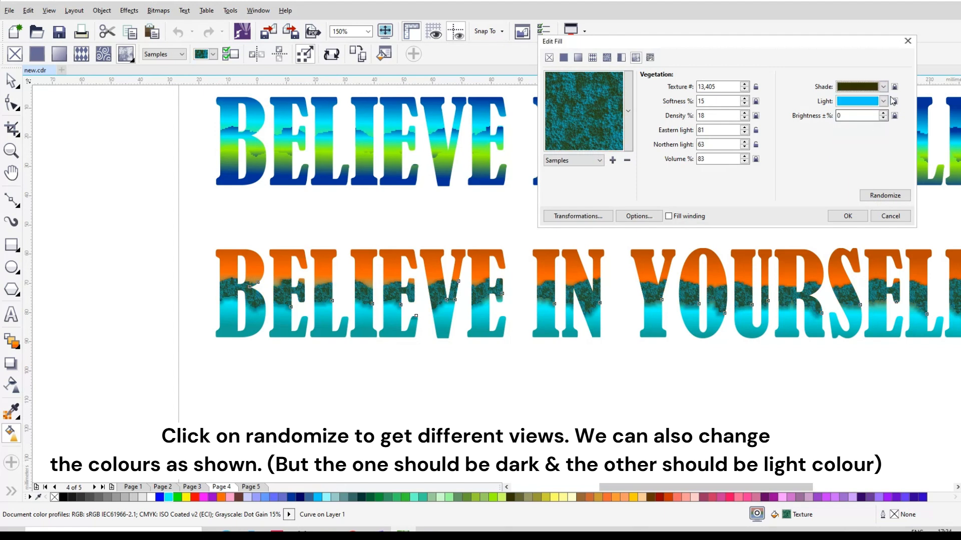
{"action": "left_click", "coordinate": [883, 87]}
{"action": "left_click", "coordinate": [858, 140]}
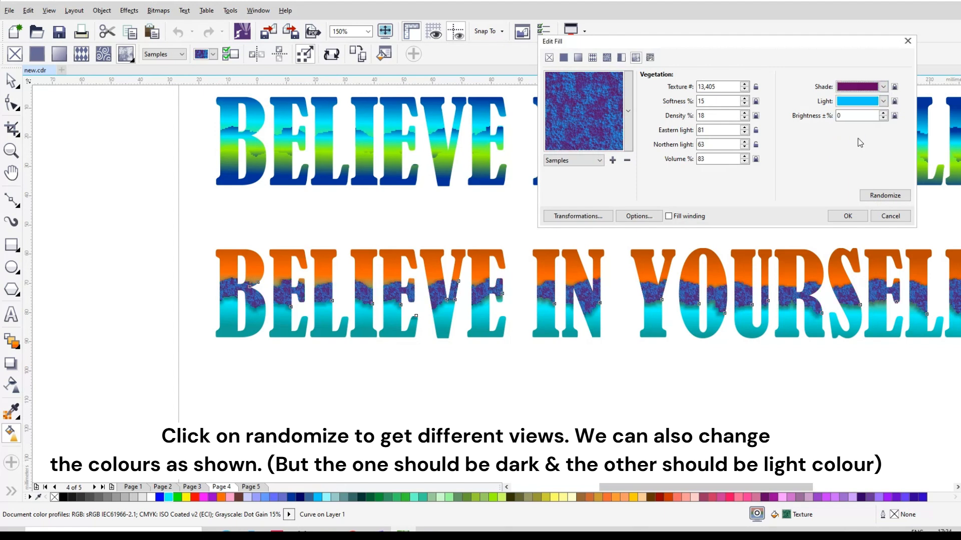
Set the Vegetation texture's Shade to black and its Light colour to bright green, and apply the fill
{"action": "left_click", "coordinate": [883, 87]}
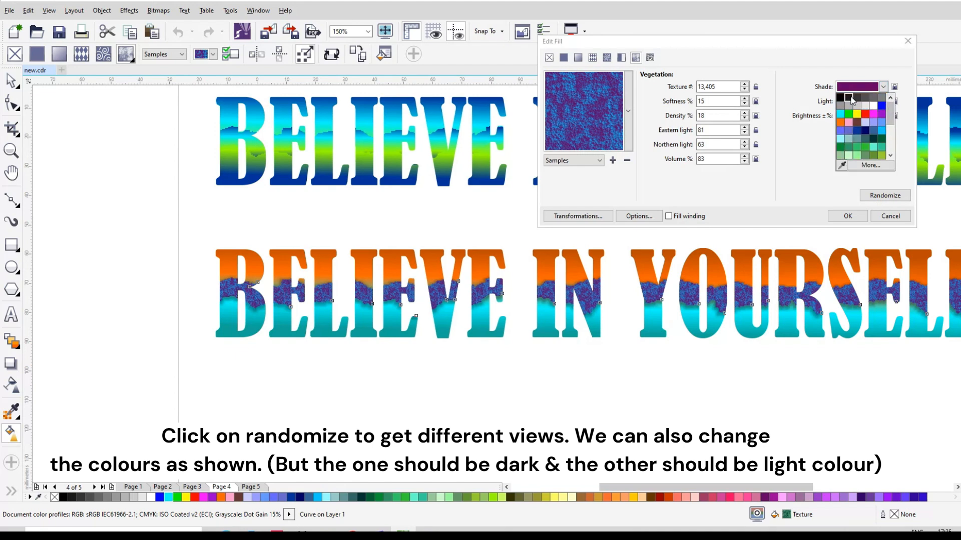
{"action": "left_click", "coordinate": [850, 100]}
{"action": "left_click", "coordinate": [883, 102]}
{"action": "left_click_drag", "start_coordinate": [888, 139], "coordinate": [890, 134]}
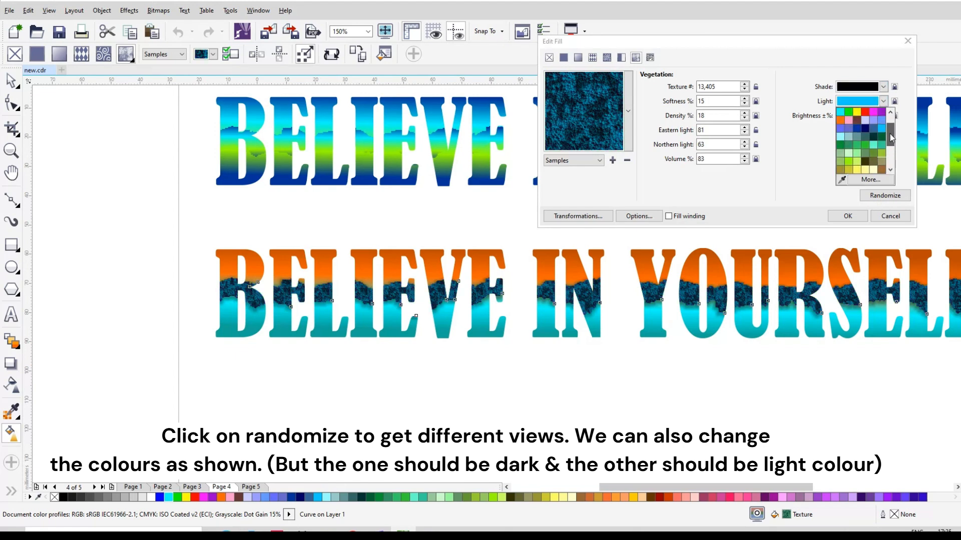
{"action": "left_click", "coordinate": [847, 119]}
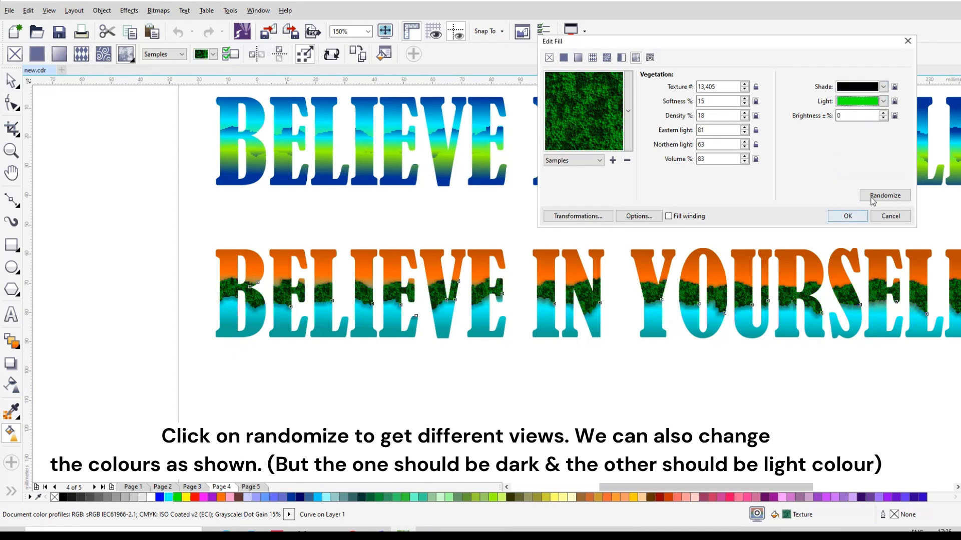
{"action": "left_click", "coordinate": [847, 216]}
{"action": "left_click", "coordinate": [11, 81]}
{"action": "left_click", "coordinate": [37, 123]}
{"action": "scroll", "coordinate": [542, 291], "scroll_direction": "up", "scroll_amount": 2}
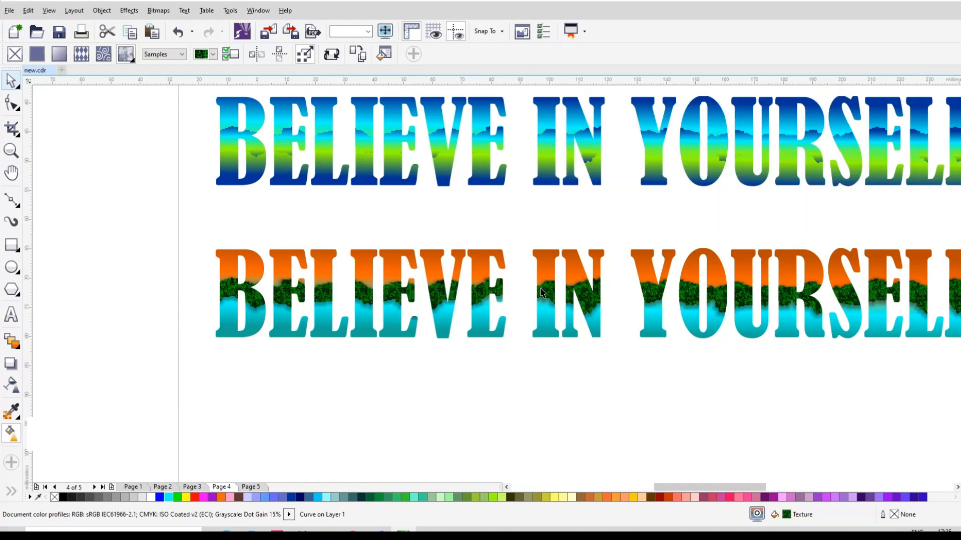
{"action": "scroll", "coordinate": [590, 304], "scroll_direction": "down", "scroll_amount": 3}
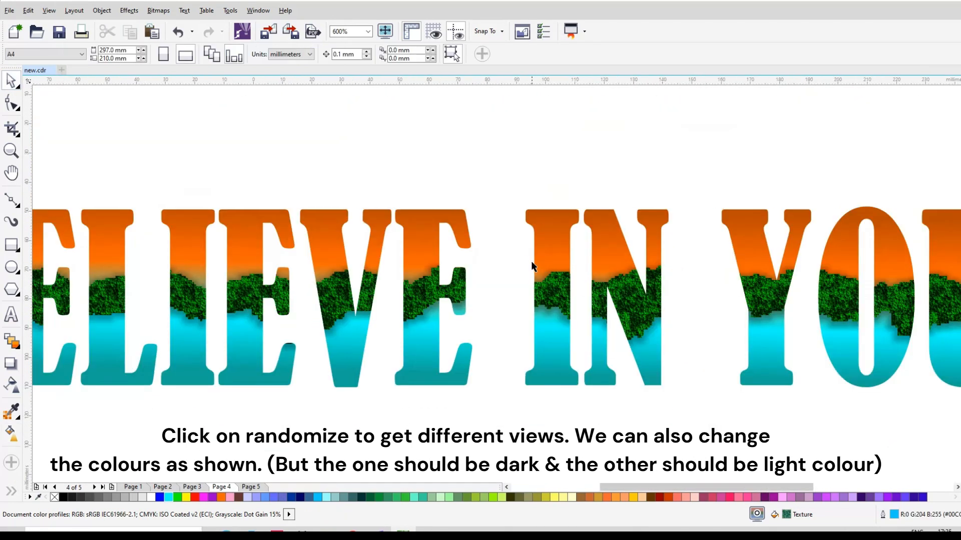
{"action": "scroll", "coordinate": [615, 237], "scroll_direction": "up", "scroll_amount": 3}
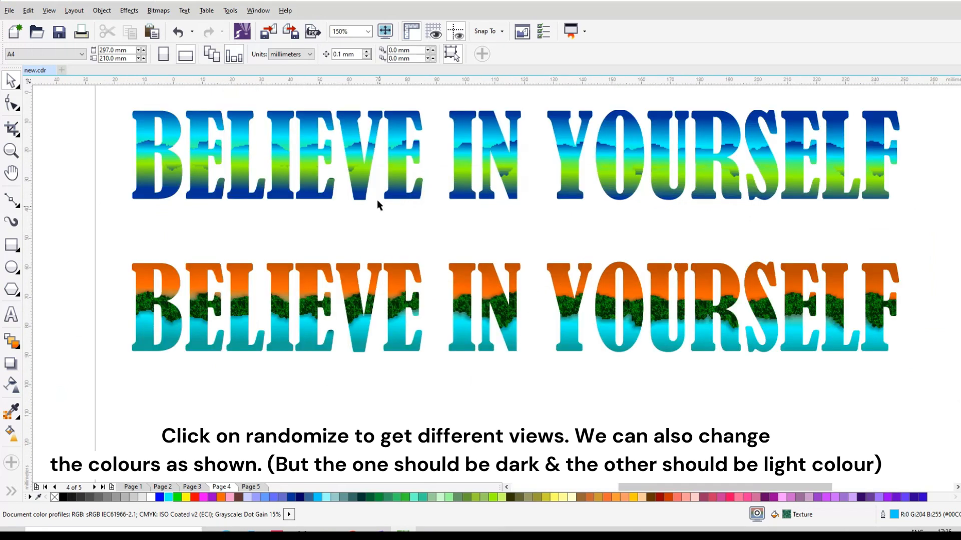
Try grouping each of the two "BELIEVE IN YOURSELF" texts with its own torn band
{"action": "left_click", "coordinate": [271, 172]}
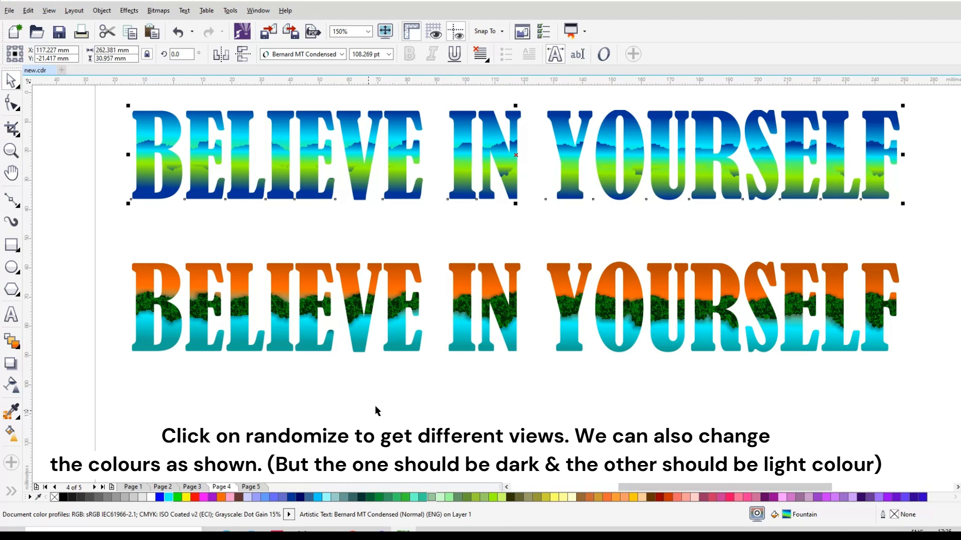
{"action": "left_click_drag", "start_coordinate": [89, 245], "coordinate": [934, 382]}
{"action": "left_click", "coordinate": [545, 54]}
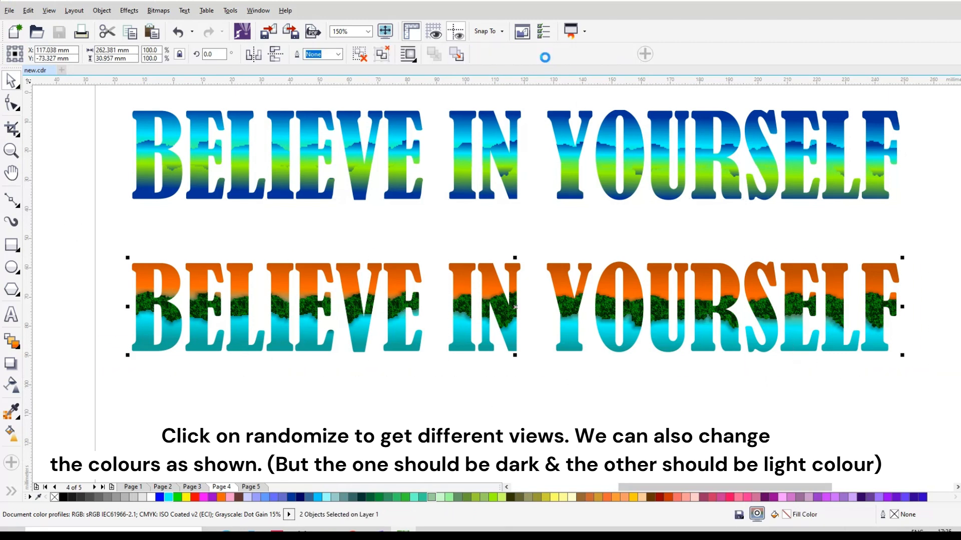
{"action": "left_click_drag", "start_coordinate": [183, 211], "coordinate": [926, 208]}
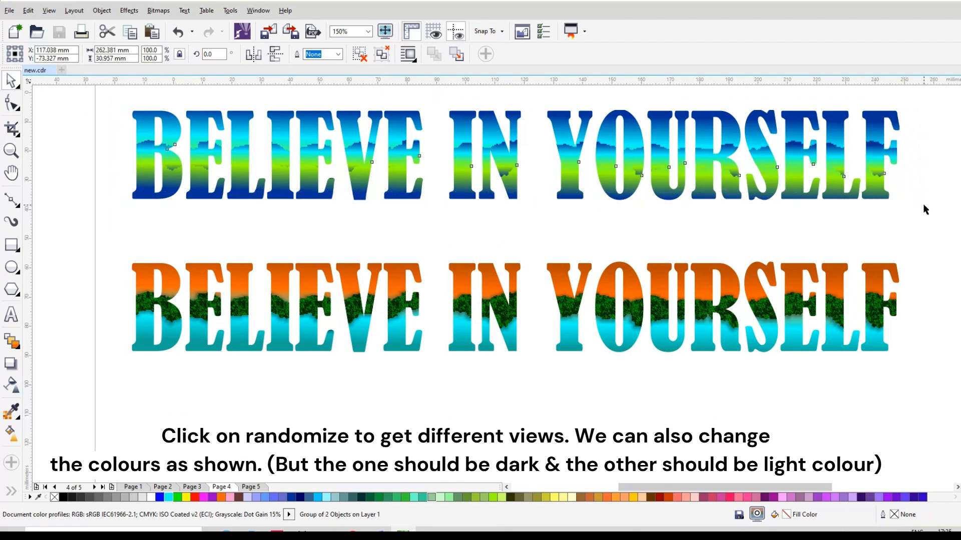
{"action": "left_click", "coordinate": [544, 54]}
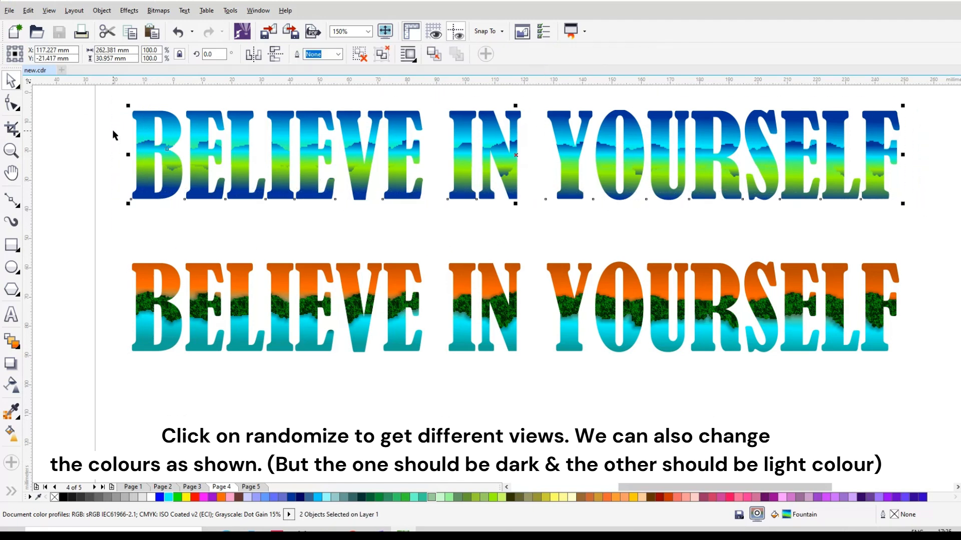
{"action": "left_click", "coordinate": [465, 250]}
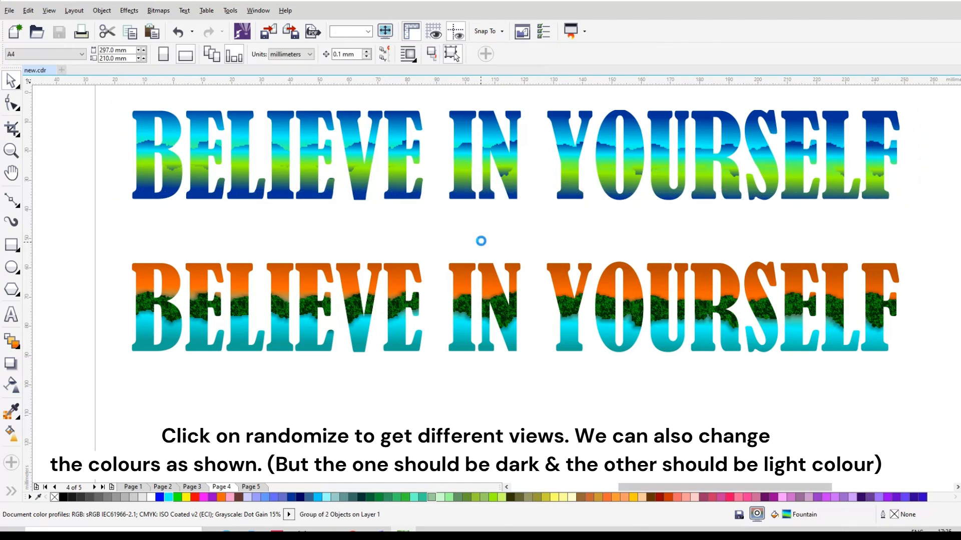
{"action": "left_click", "coordinate": [374, 189]}
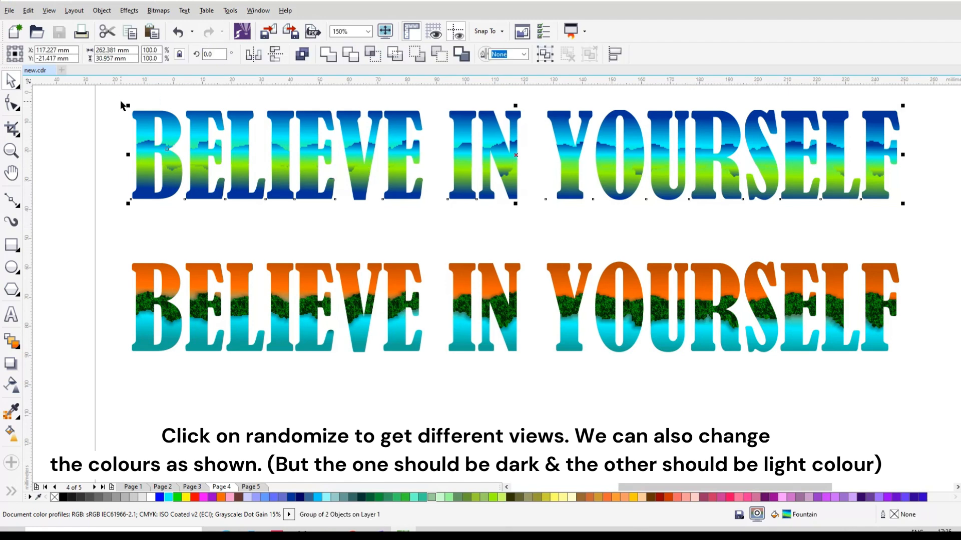
{"action": "key", "text": "Escape"}
Move the green node of the upper text's fountain fill upward to the 53% position
{"action": "left_click", "coordinate": [200, 179]}
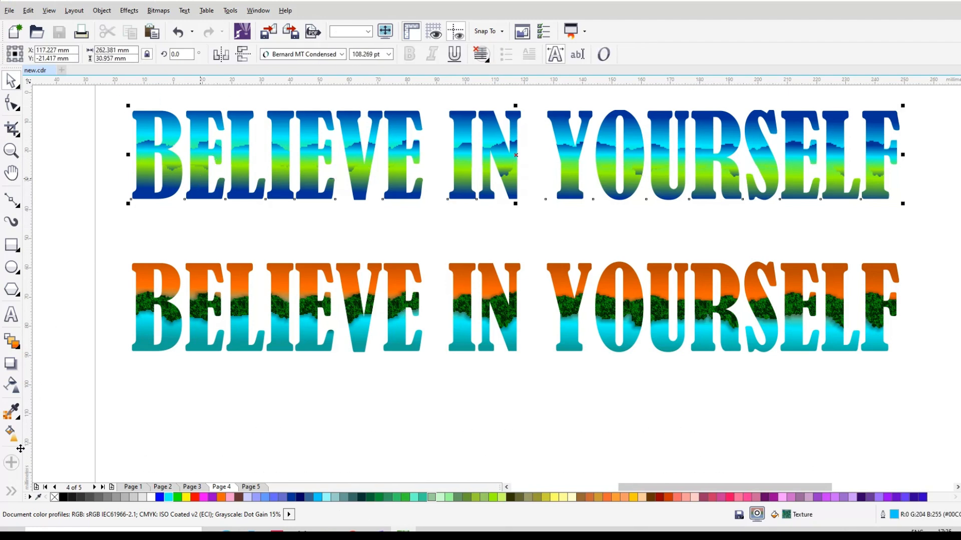
{"action": "left_click", "coordinate": [12, 434]}
{"action": "left_click_drag", "start_coordinate": [484, 170], "coordinate": [486, 156]}
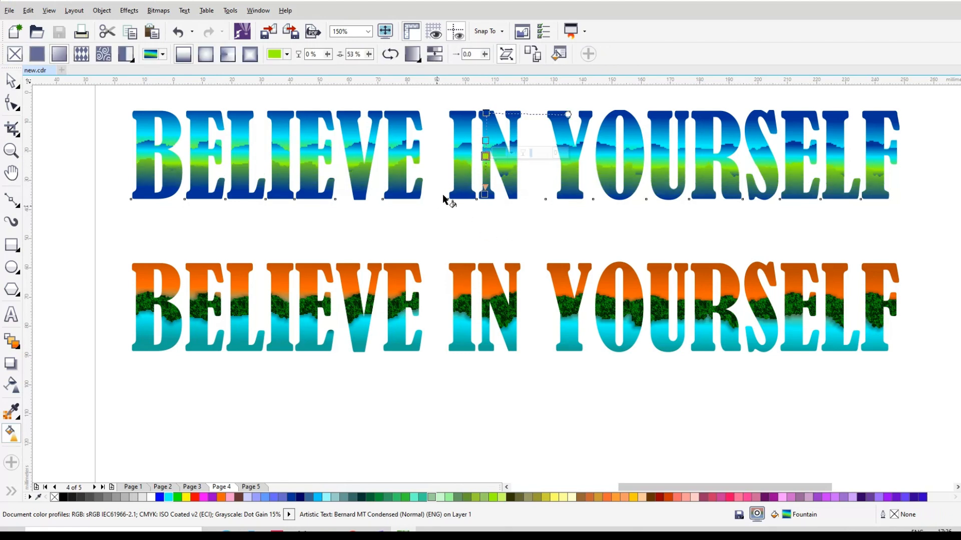
{"action": "left_click", "coordinate": [10, 80]}
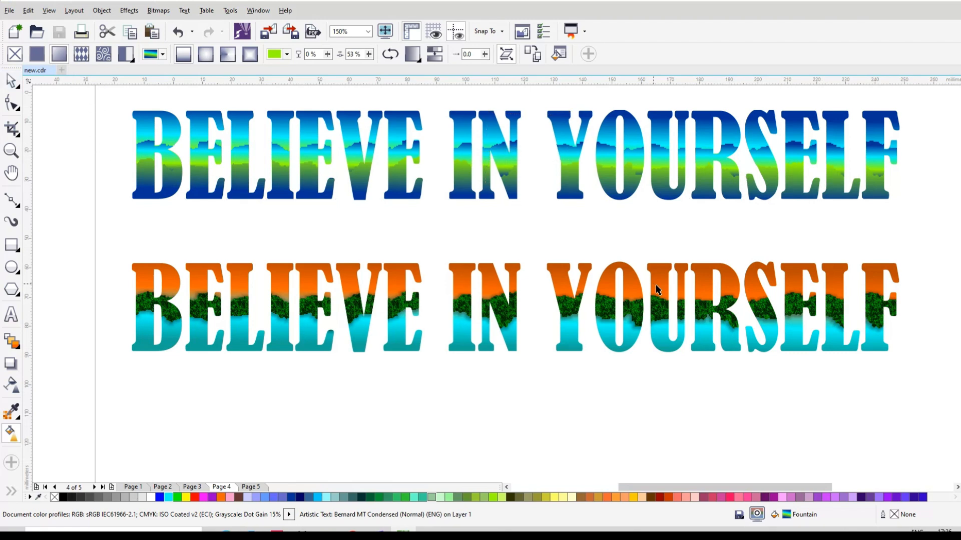
Group the upper blue-green text with its torn band, and the lower orange-cyan text with its green textured band
{"action": "left_click_drag", "start_coordinate": [178, 186], "coordinate": [804, 215]}
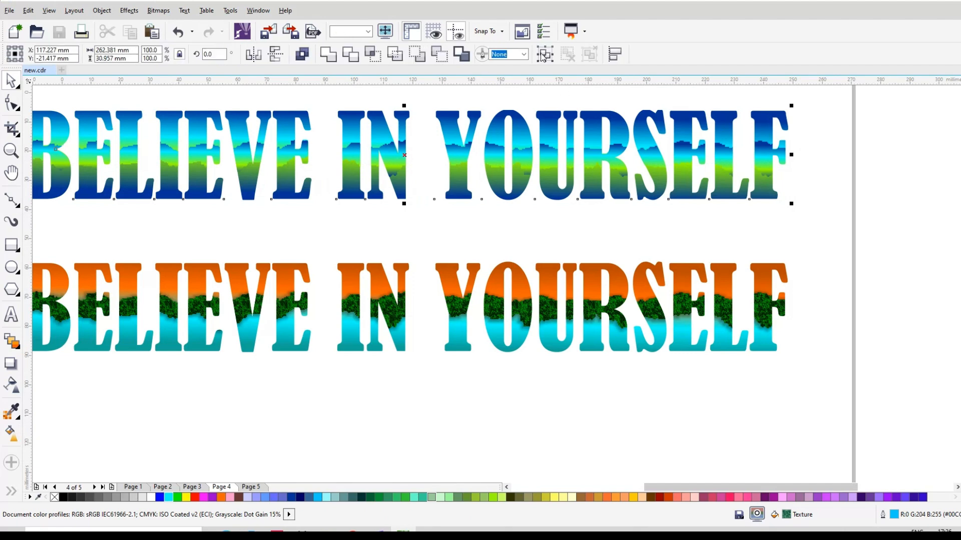
{"action": "scroll", "coordinate": [773, 275], "scroll_direction": "down", "scroll_amount": 1}
{"action": "left_click_drag", "start_coordinate": [753, 345], "coordinate": [809, 337]}
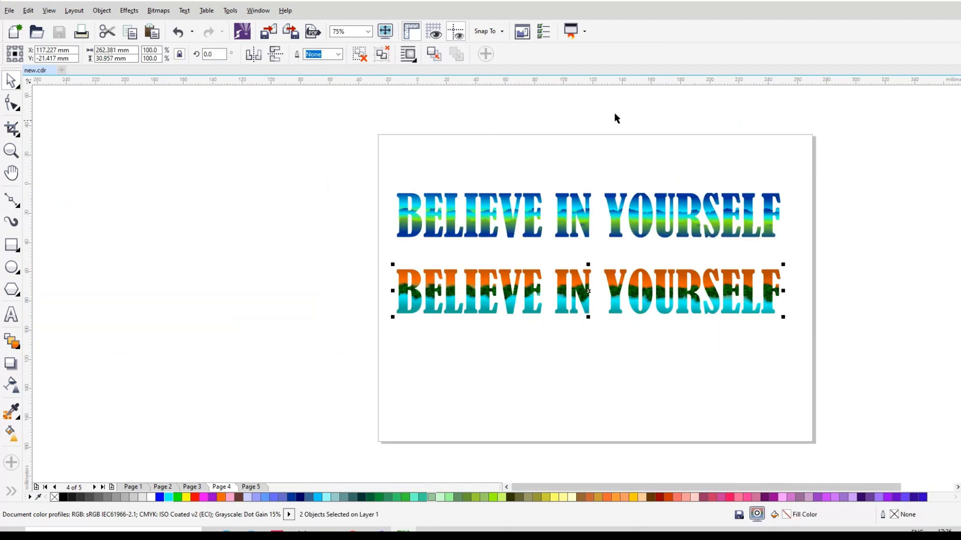
{"action": "key", "text": "ctrl+g"}
{"action": "key", "text": "Escape"}
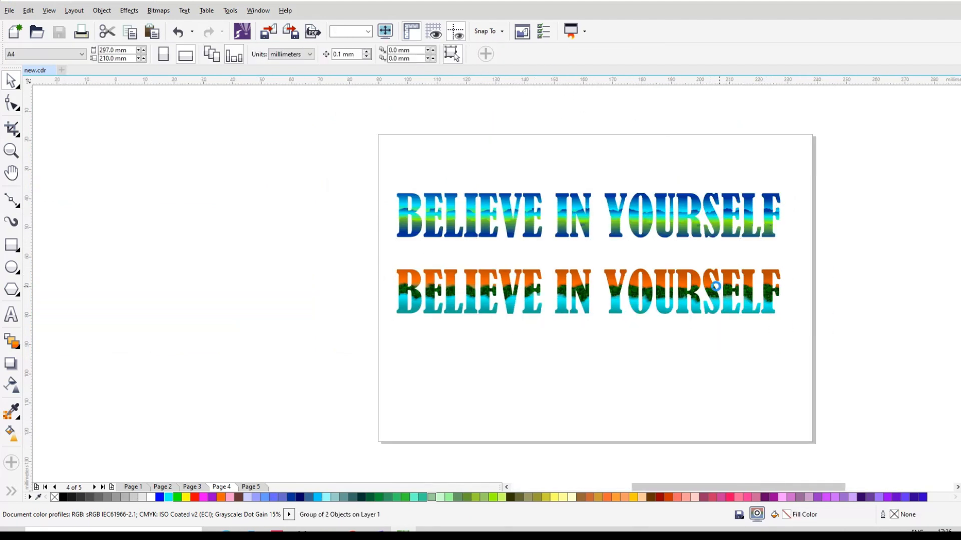
{"action": "scroll", "coordinate": [710, 290], "scroll_direction": "up", "scroll_amount": 1}
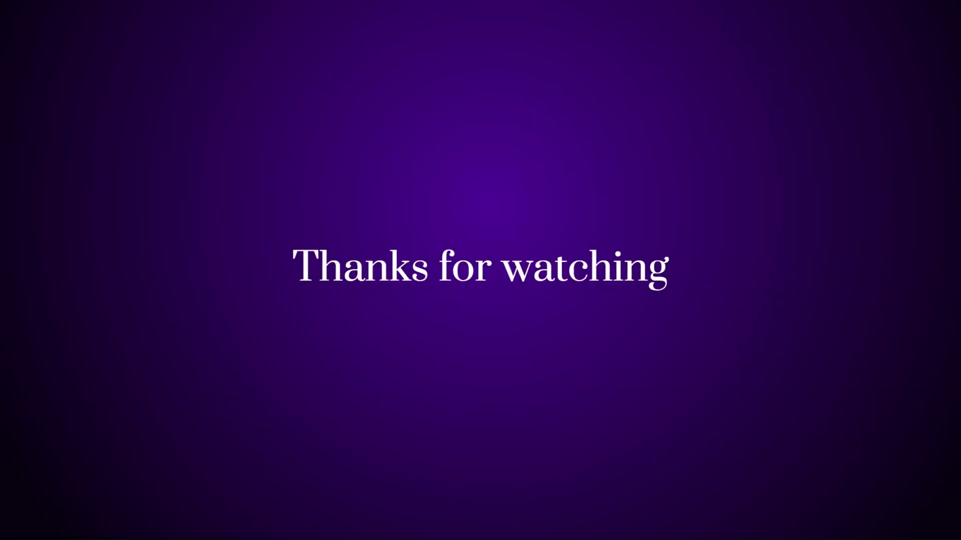